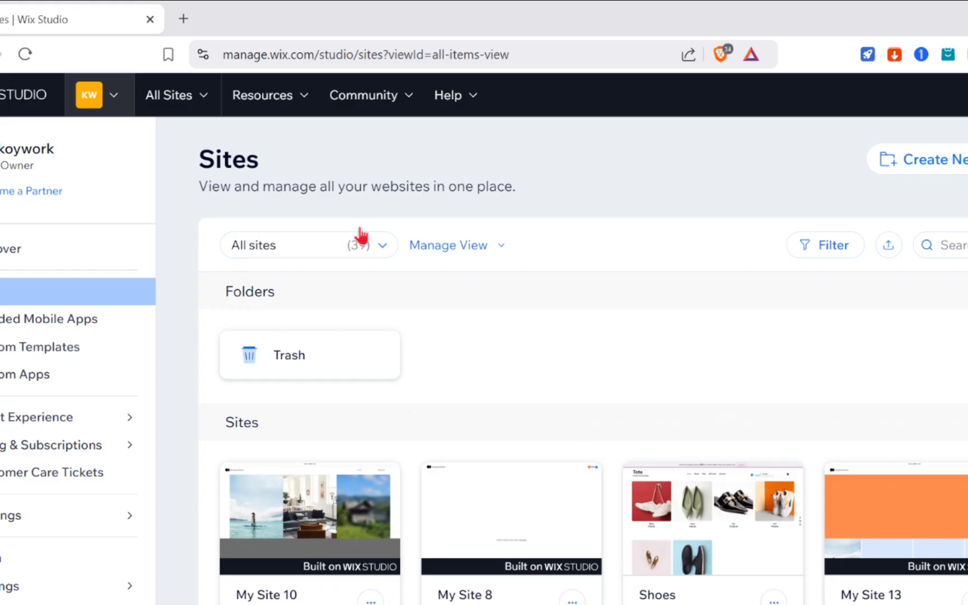
Step: Open the Wix Studio homepage at wix.com/studio through a Brave search for WIXSTUDIO
click(382, 56)
text(wi)
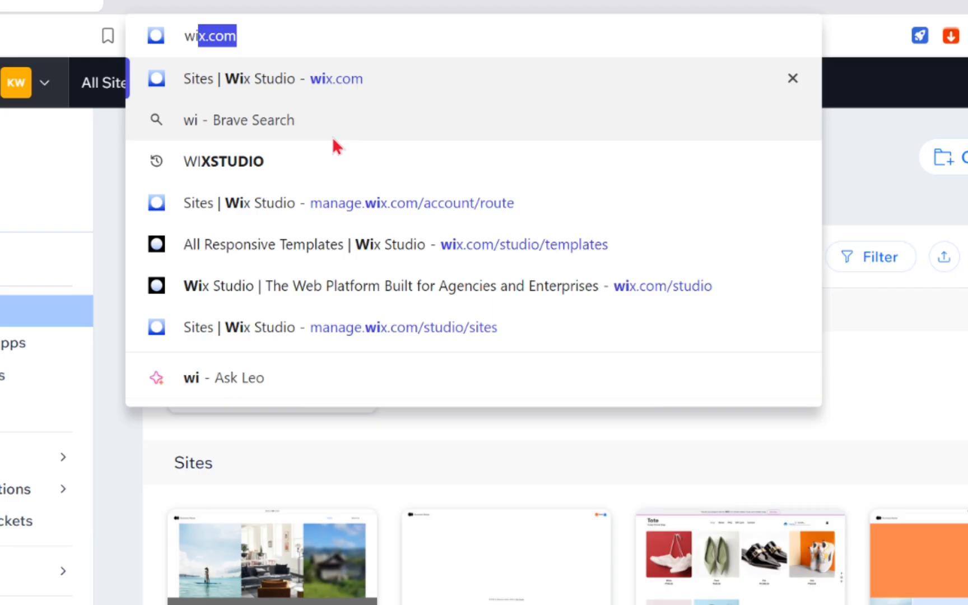
click(331, 158)
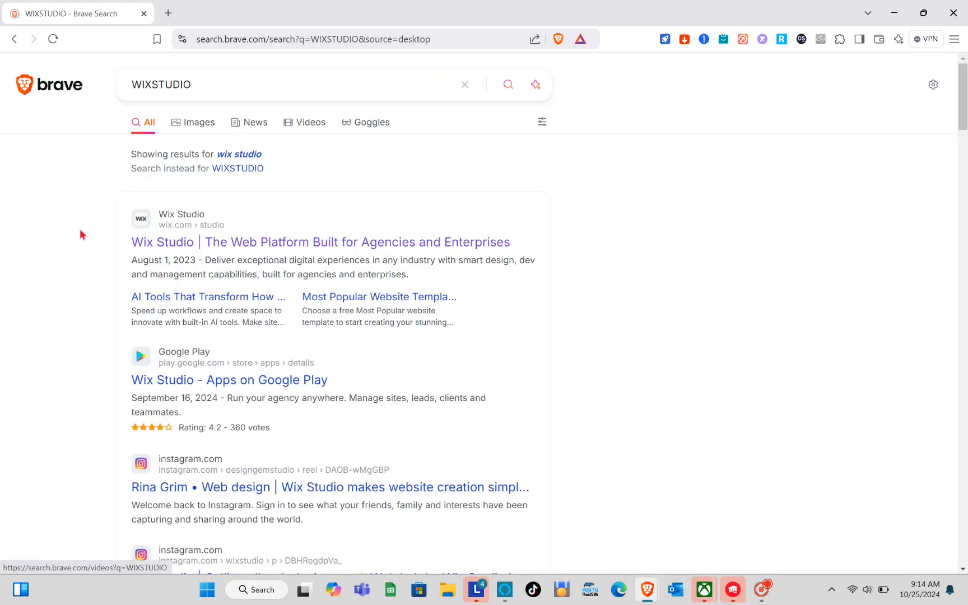
click(278, 248)
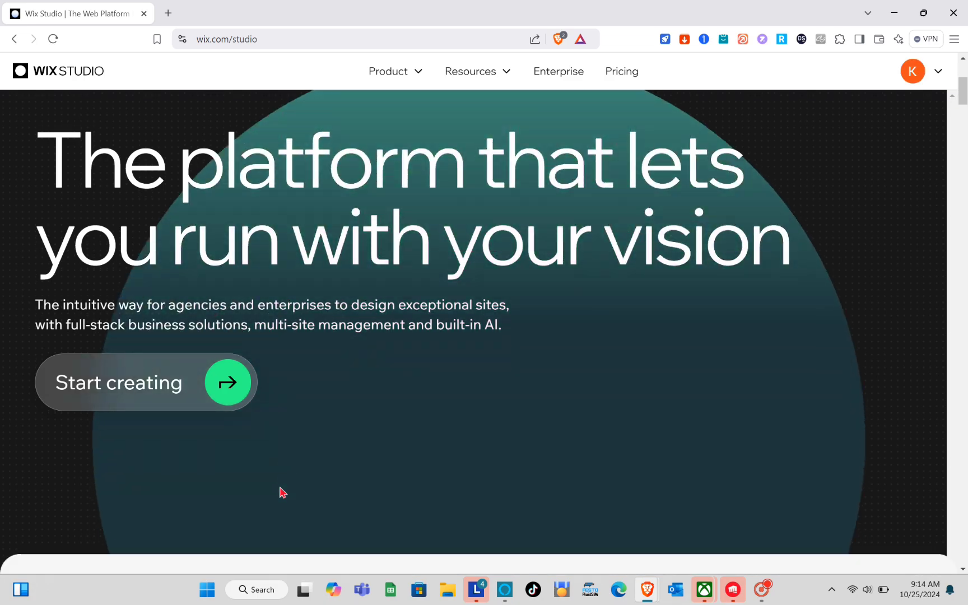
Step: Glance over the homepage and account menu, then enter the Discover Wix Studio dashboard via Start creating
scroll(282, 493, down, 5)
scroll(282, 493, up, 5)
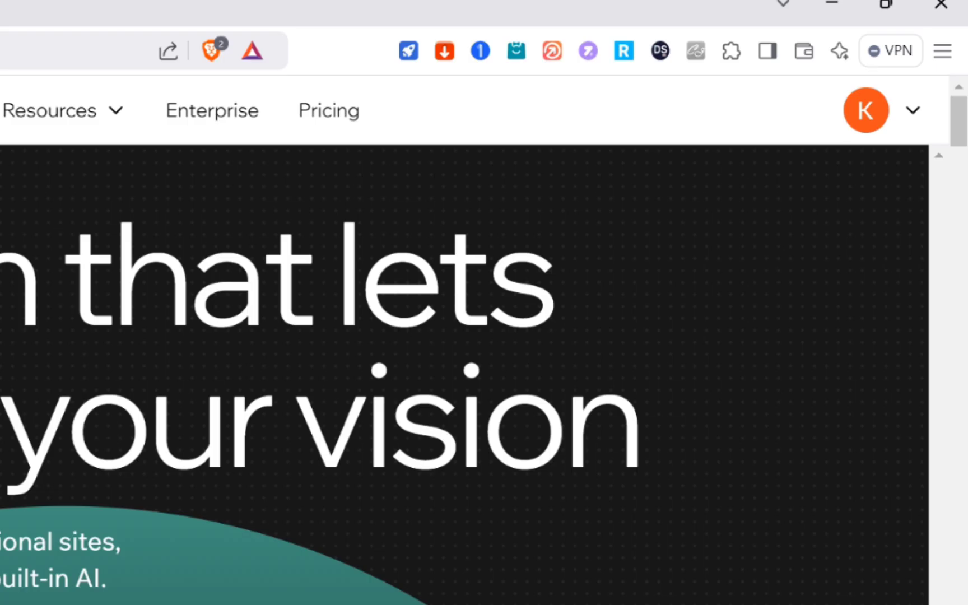
click(919, 130)
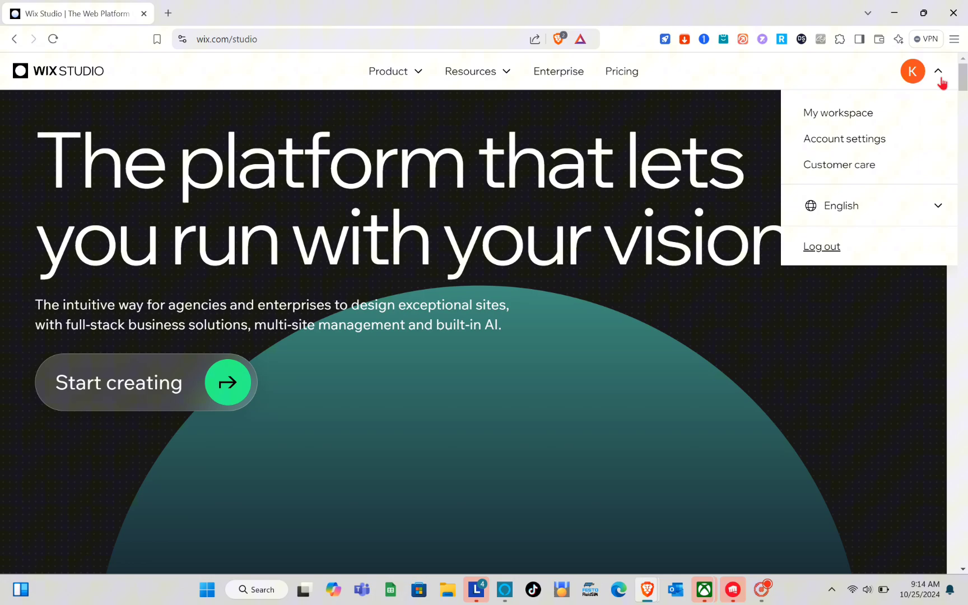
click(941, 79)
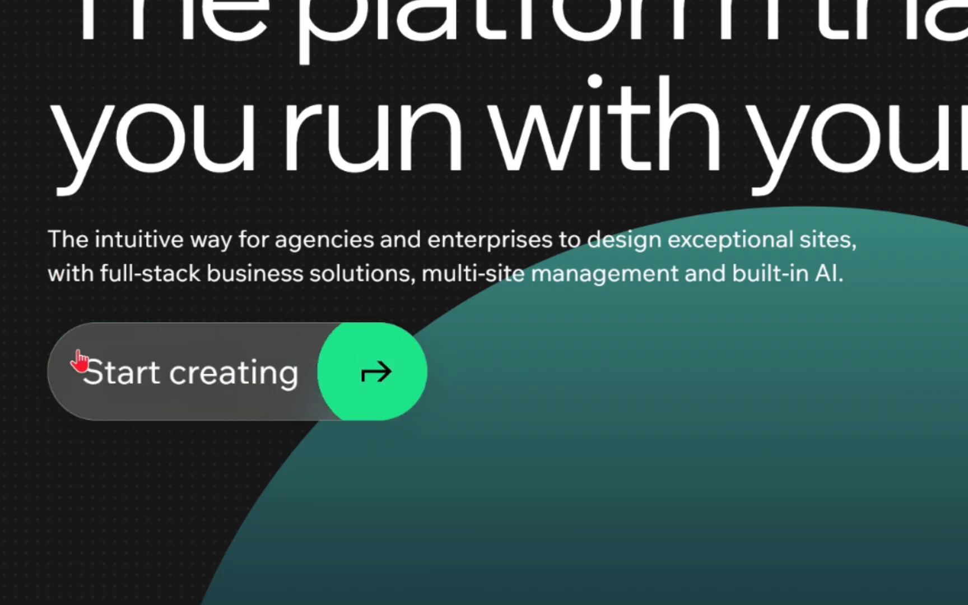
click(144, 359)
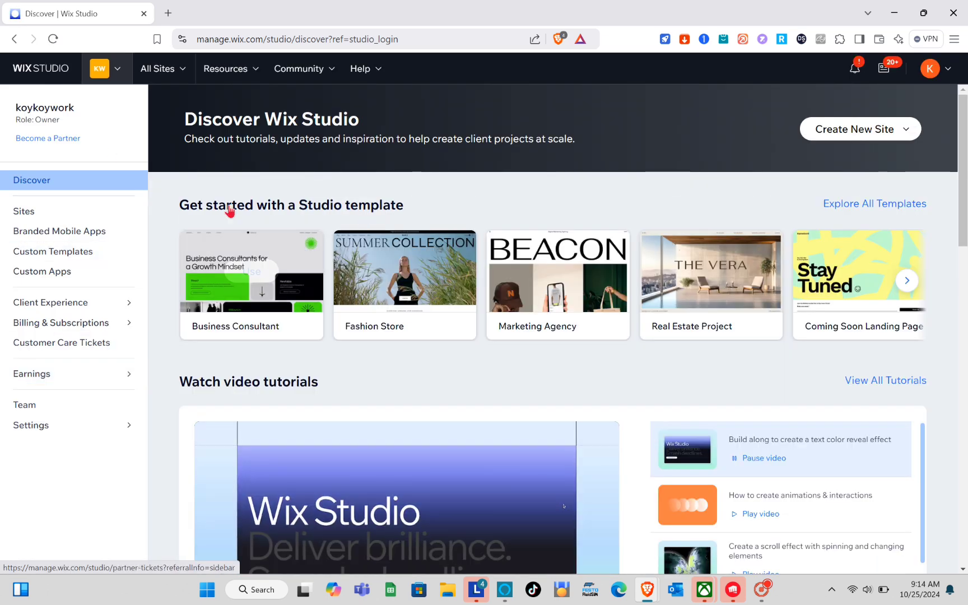
Step: Browse the full Sites list and open the Shoes site's Setup dashboard
click(69, 221)
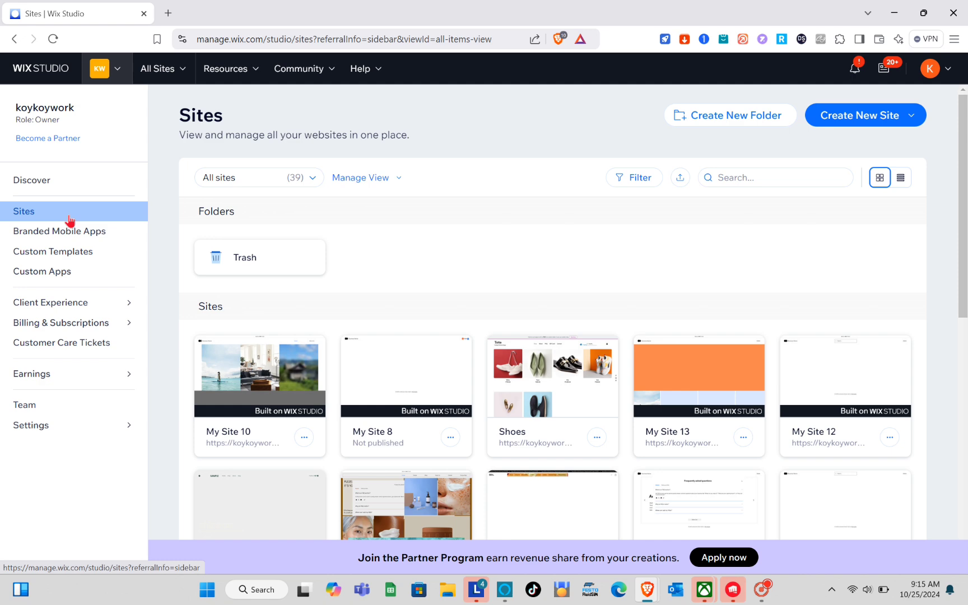
scroll(267, 302, down, 4)
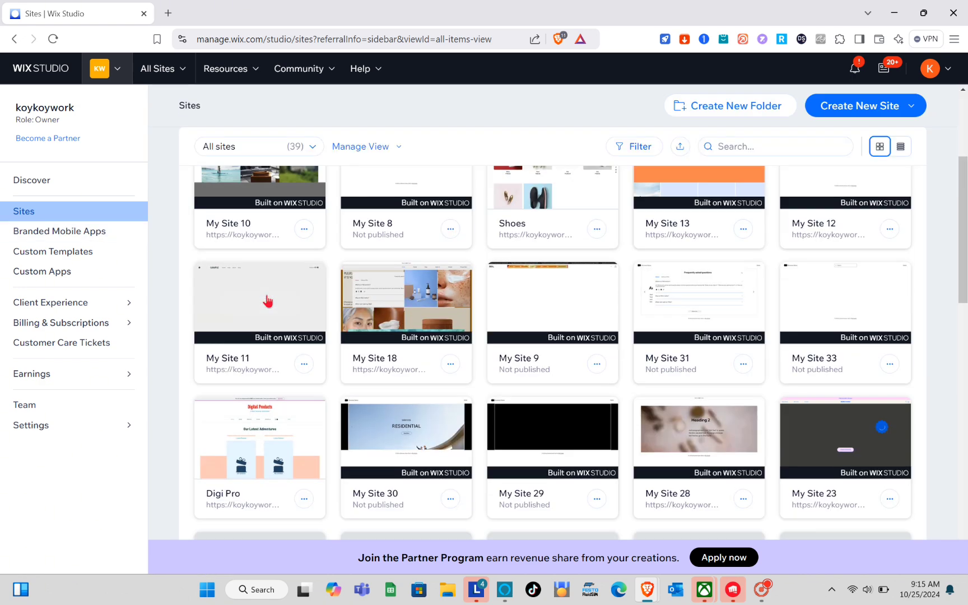
scroll(268, 303, down, 10)
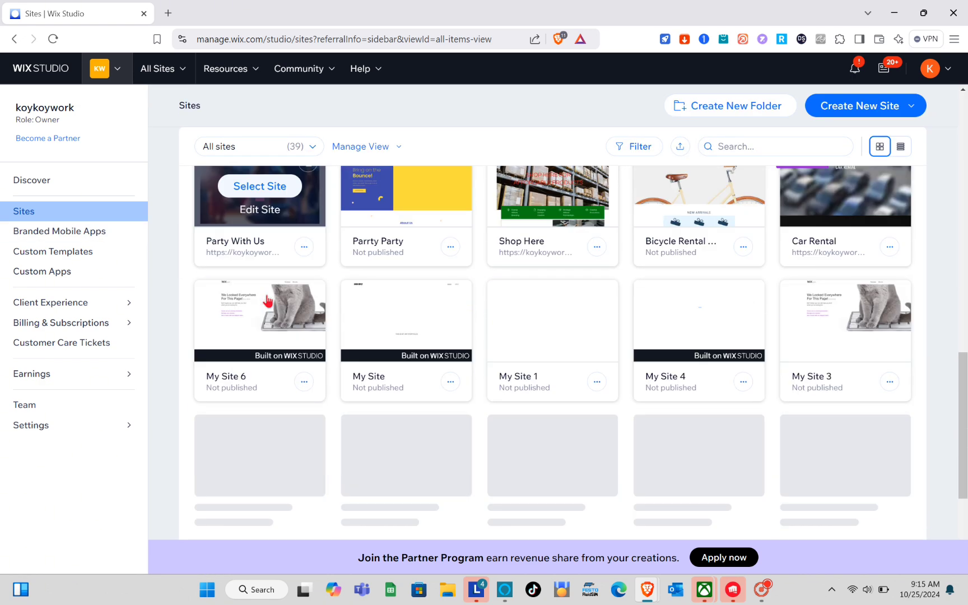
scroll(268, 303, down, 1)
click(311, 148)
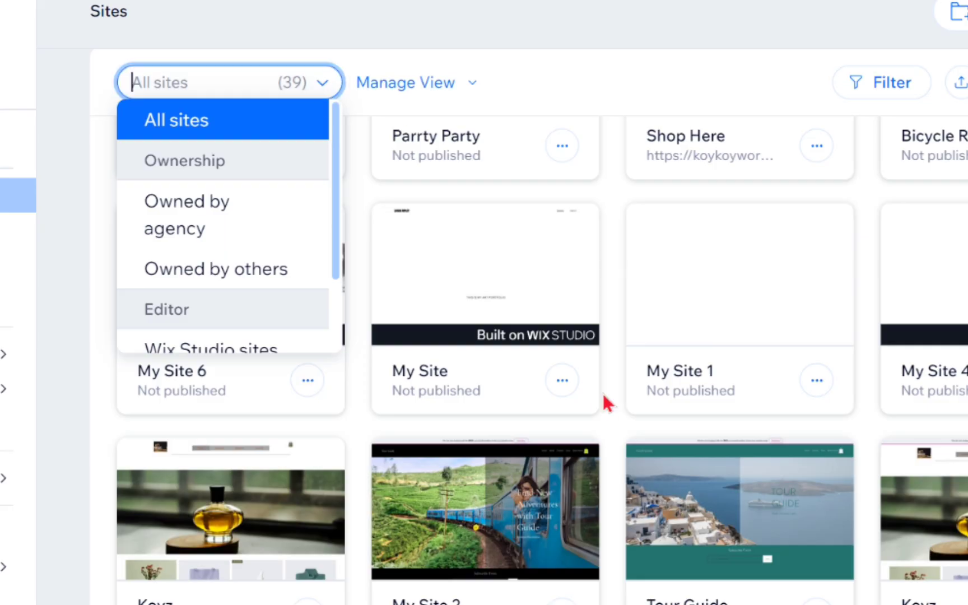
scroll(472, 325, up, 12)
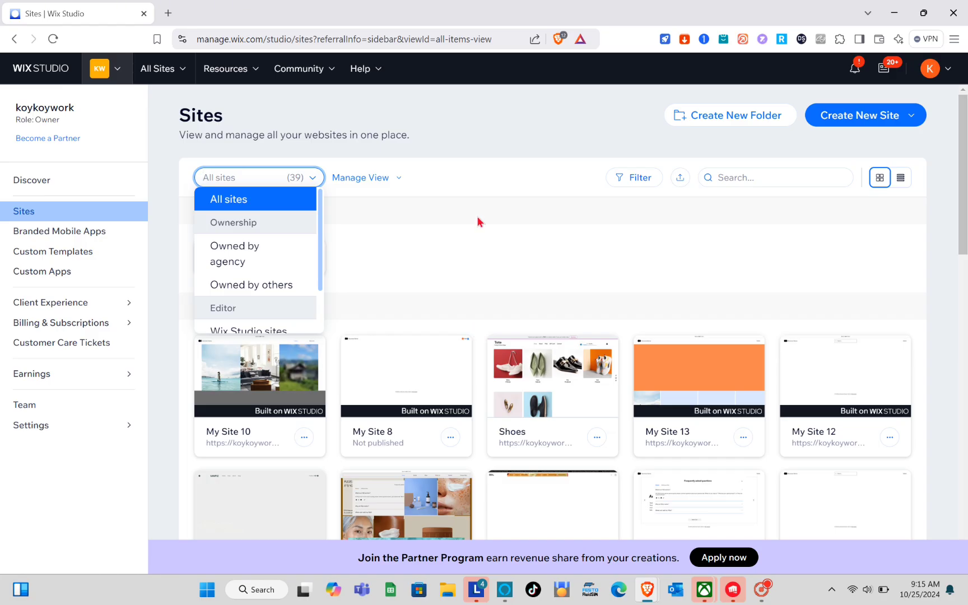
click(609, 212)
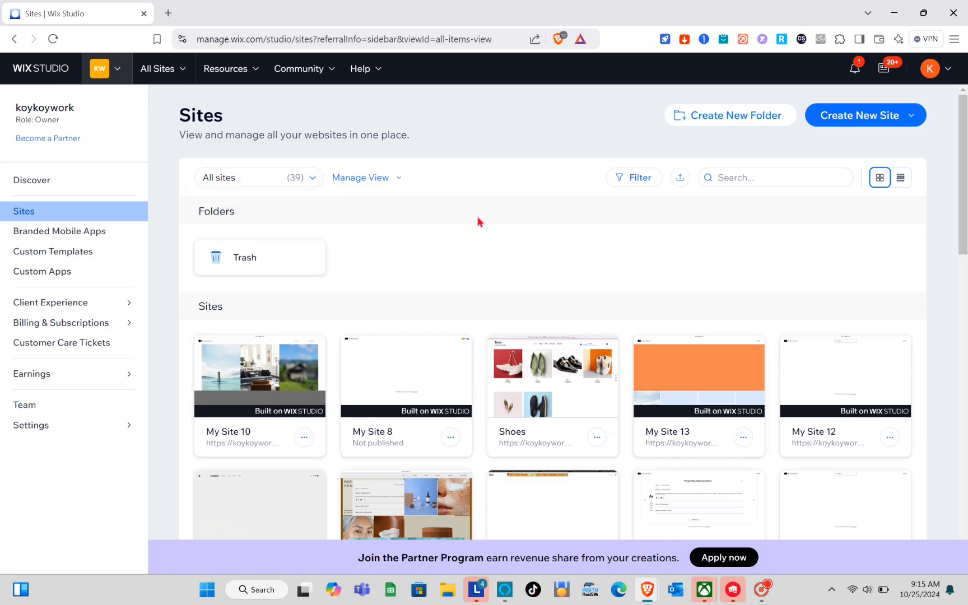
scroll(580, 478, down, 3)
scroll(603, 372, up, 2)
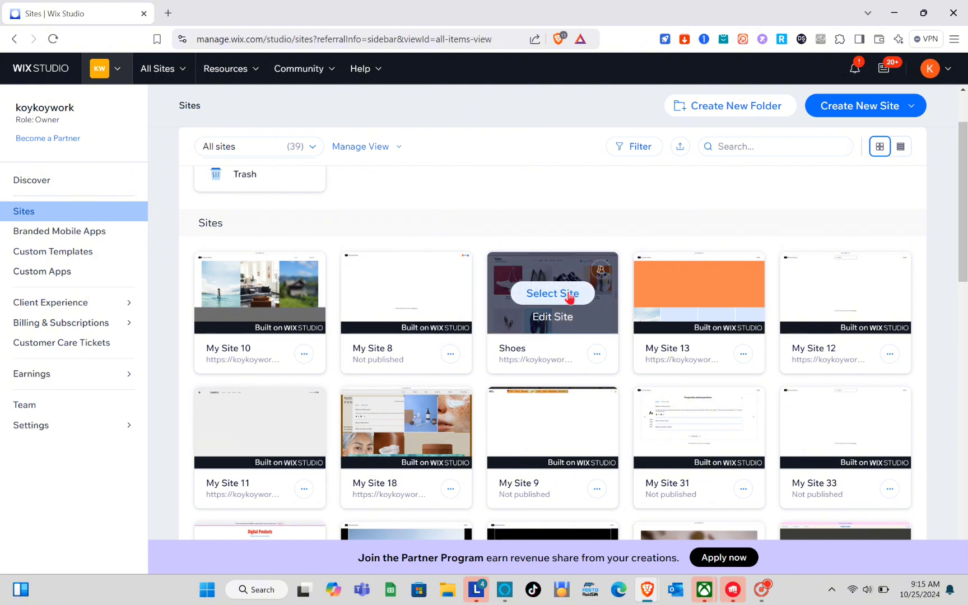
click(569, 295)
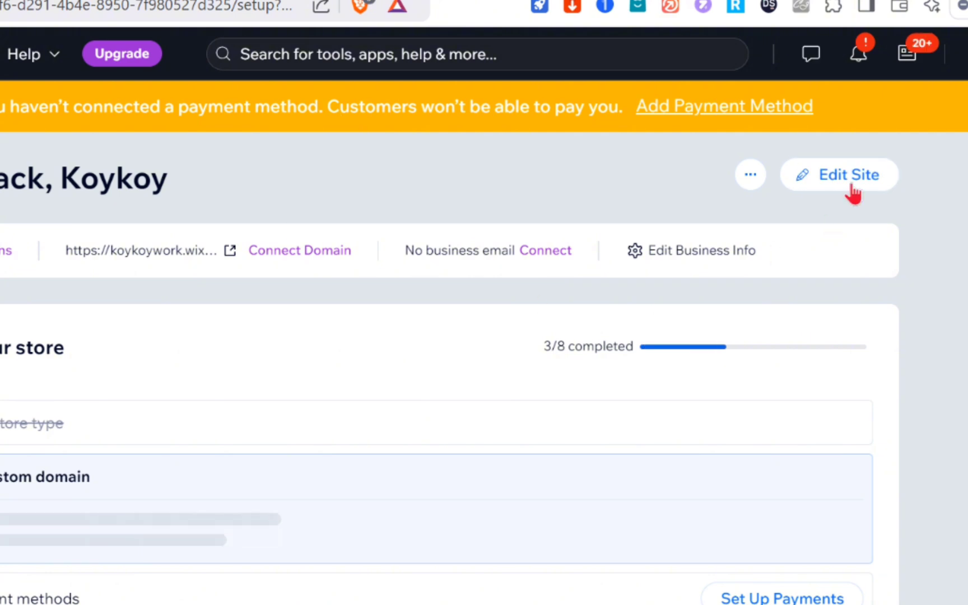
Step: Open the Shoes site in the editor and look through its Shop page
click(847, 178)
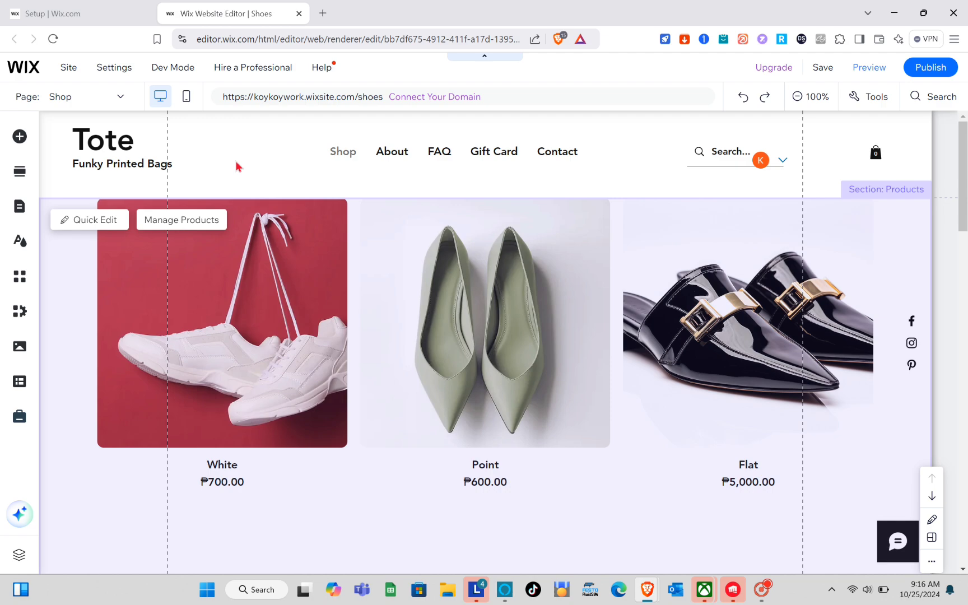
scroll(237, 166, down, 5)
scroll(238, 162, up, 5)
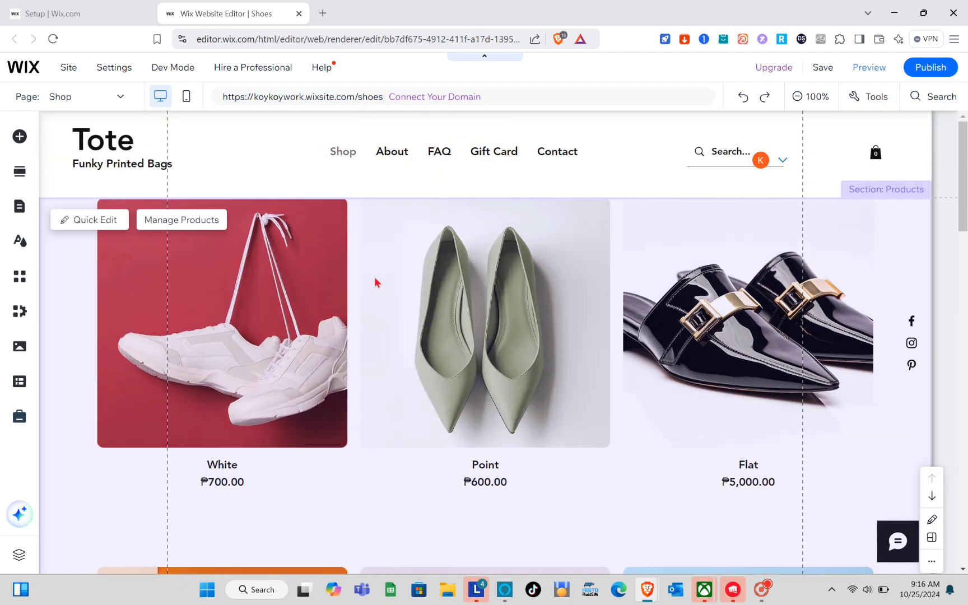
scroll(375, 277, down, 11)
scroll(374, 277, up, 4)
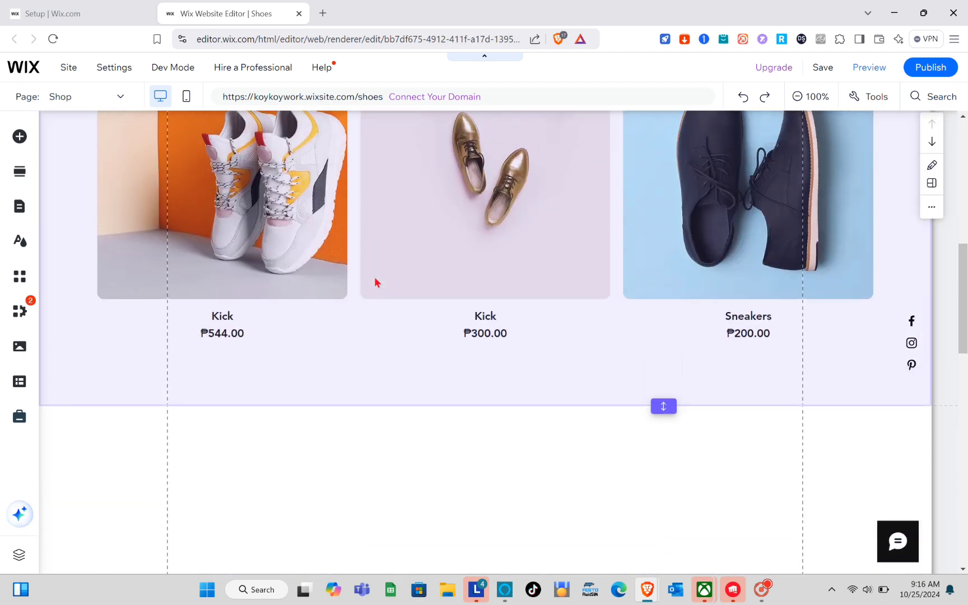
scroll(374, 276, up, 6)
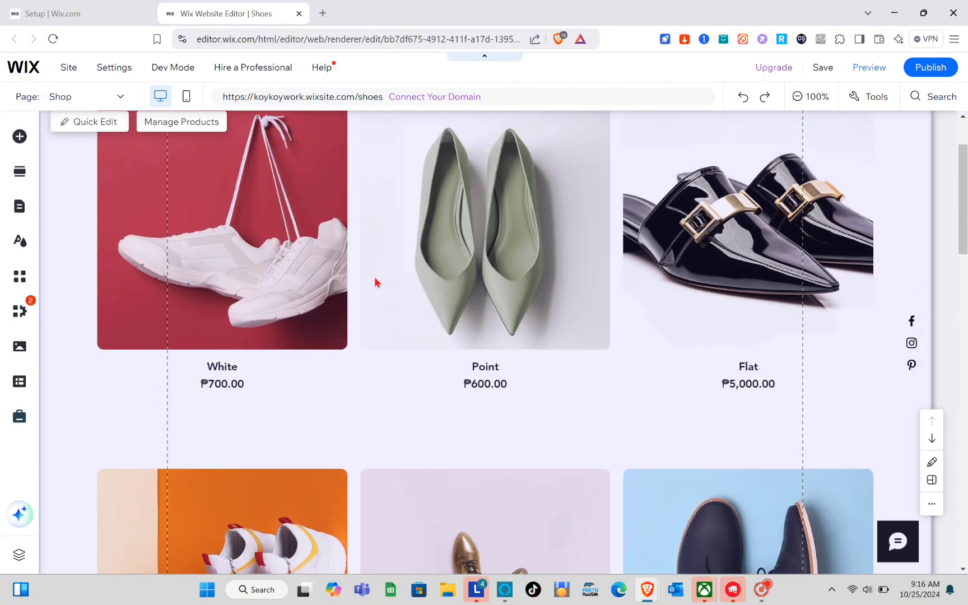
scroll(374, 277, down, 1)
scroll(375, 277, up, 3)
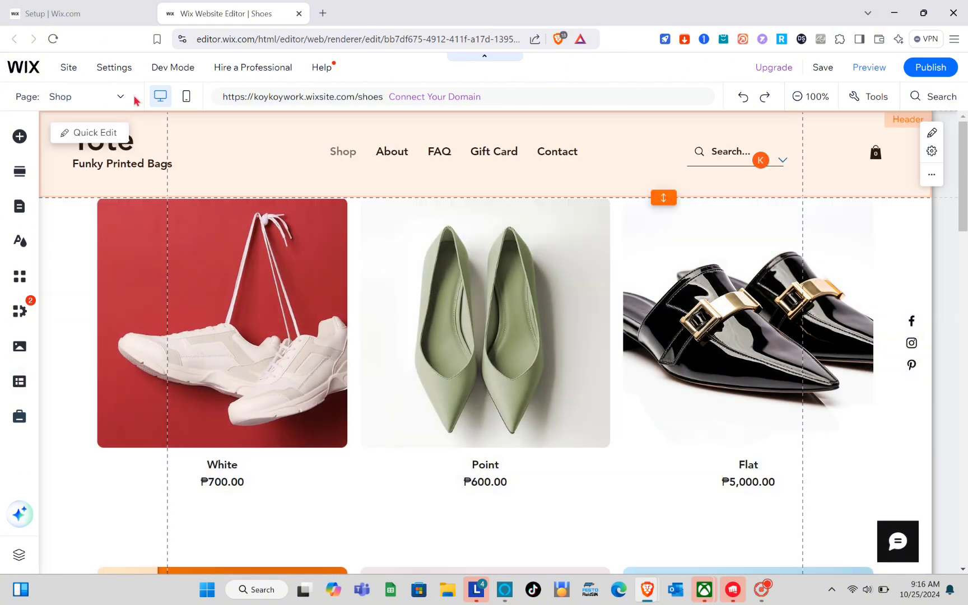
Step: Switch to the Product Page, then close the Shoes editor tab
click(122, 97)
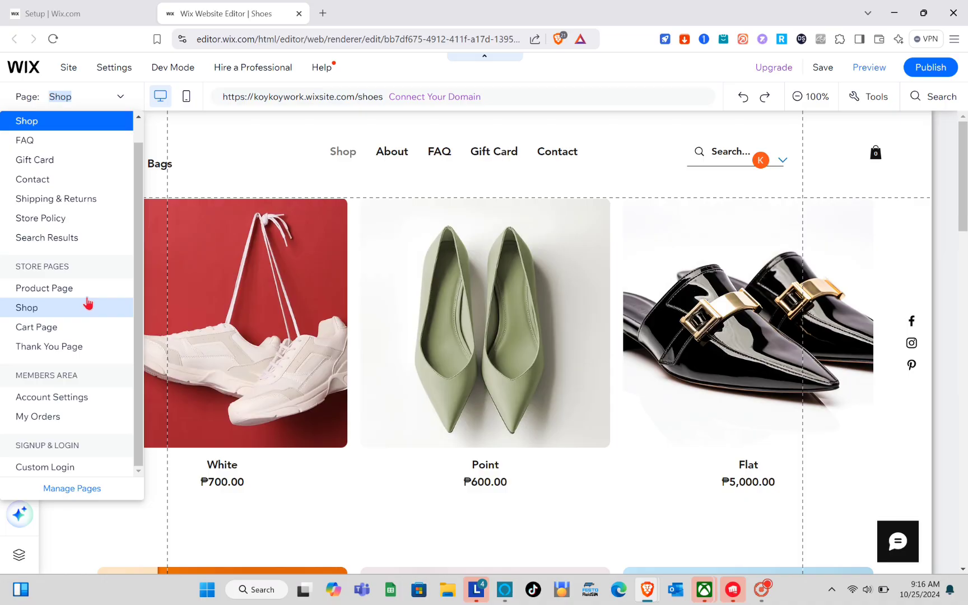
click(140, 409)
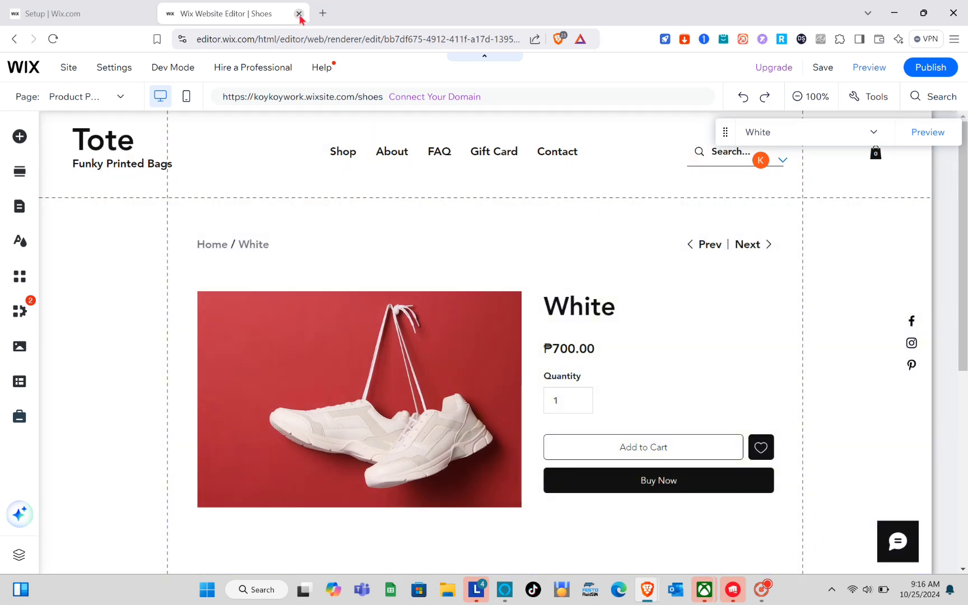
click(298, 13)
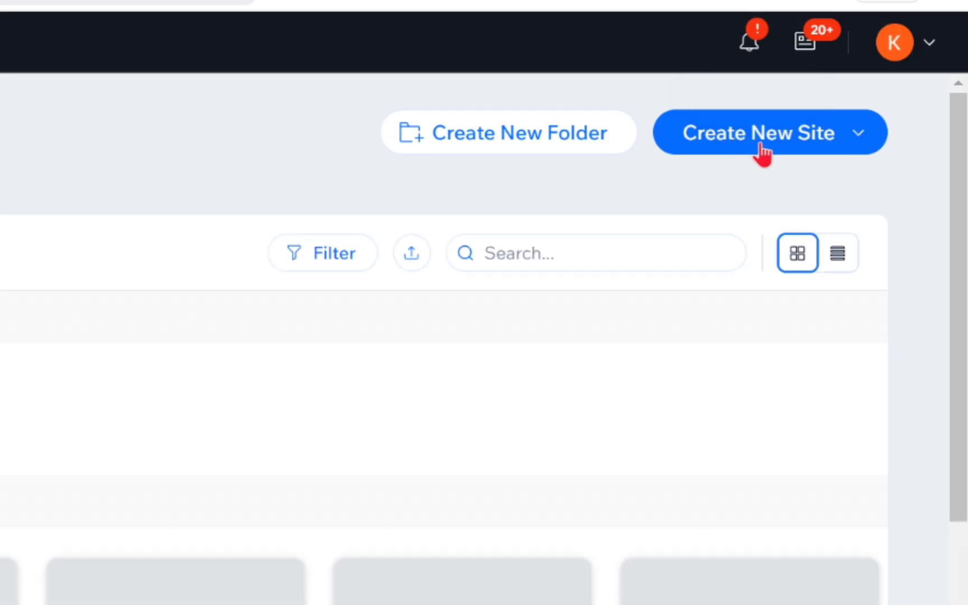
Step: Create a new site from a blank canvas and view its page list
click(762, 147)
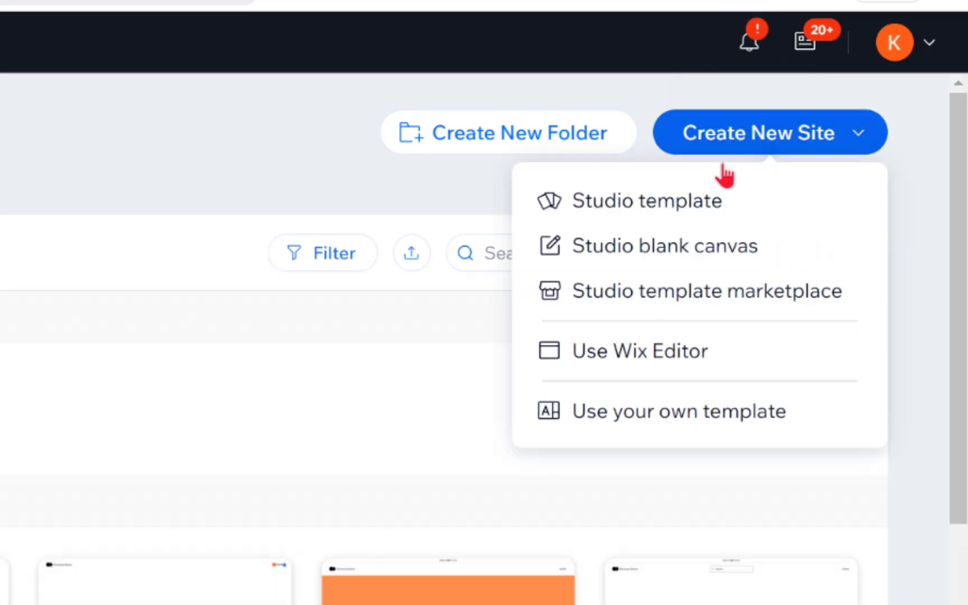
click(614, 249)
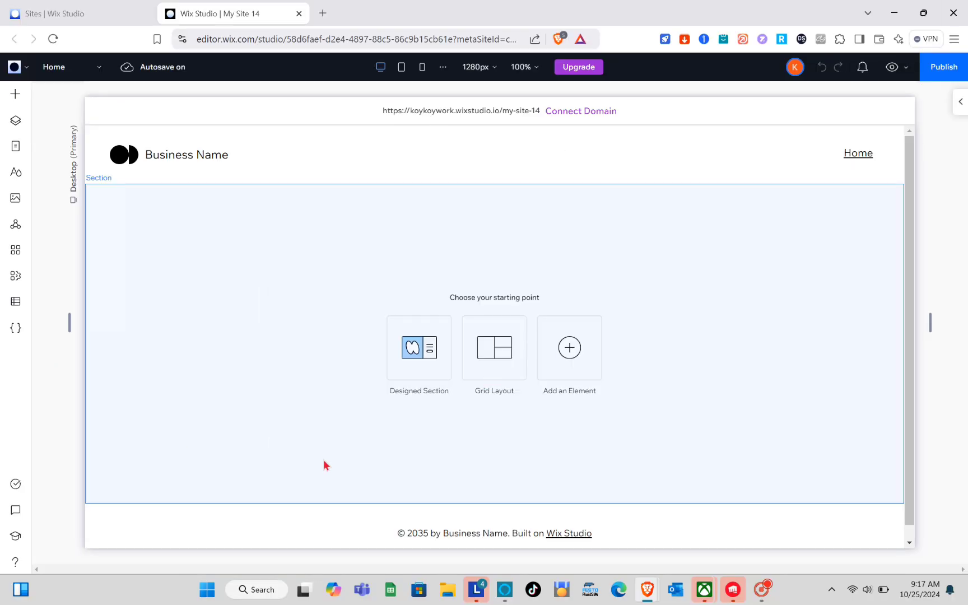
click(96, 78)
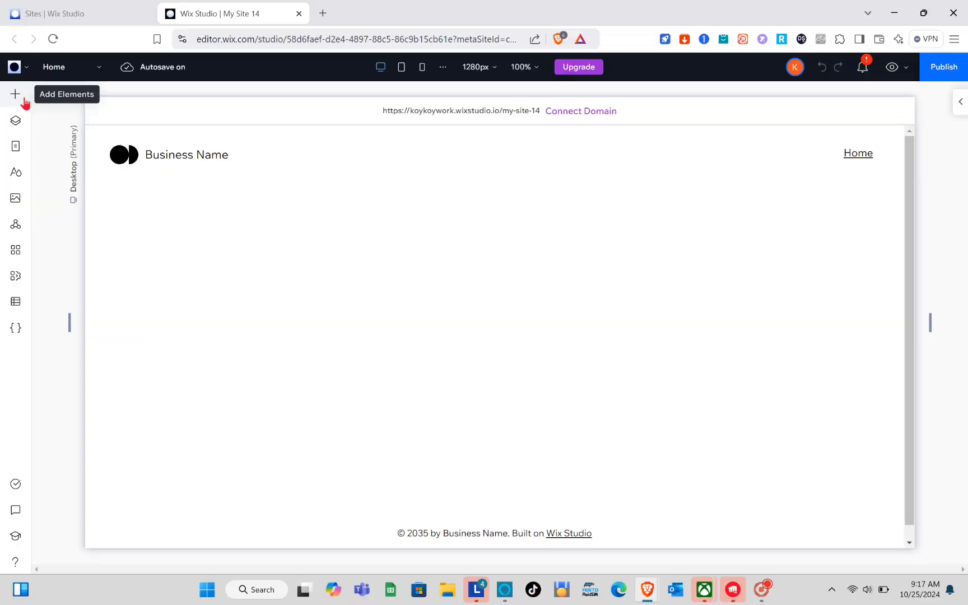
Step: Add Wix Stores to the site from the Store elements in the Add panel
click(34, 159)
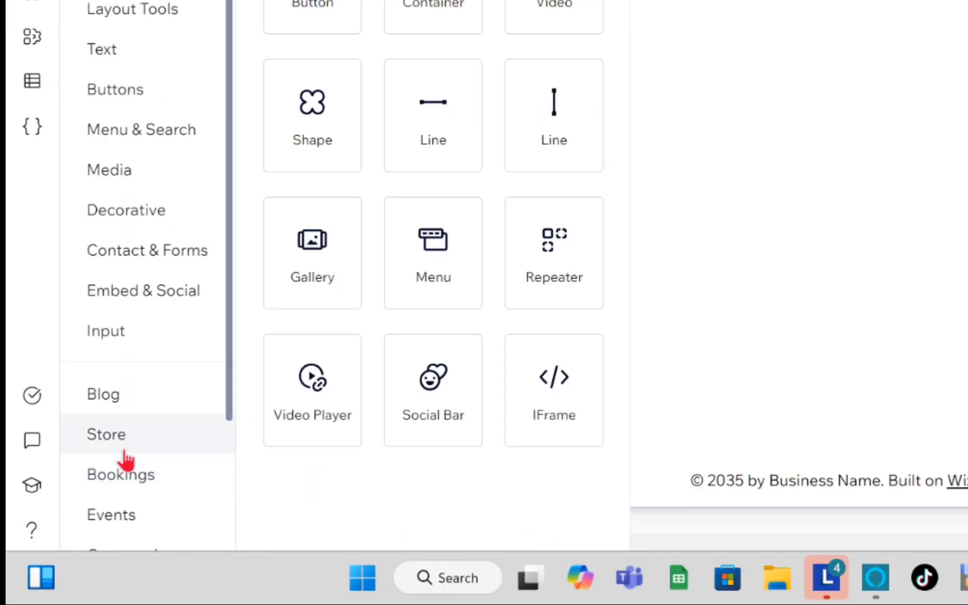
click(125, 451)
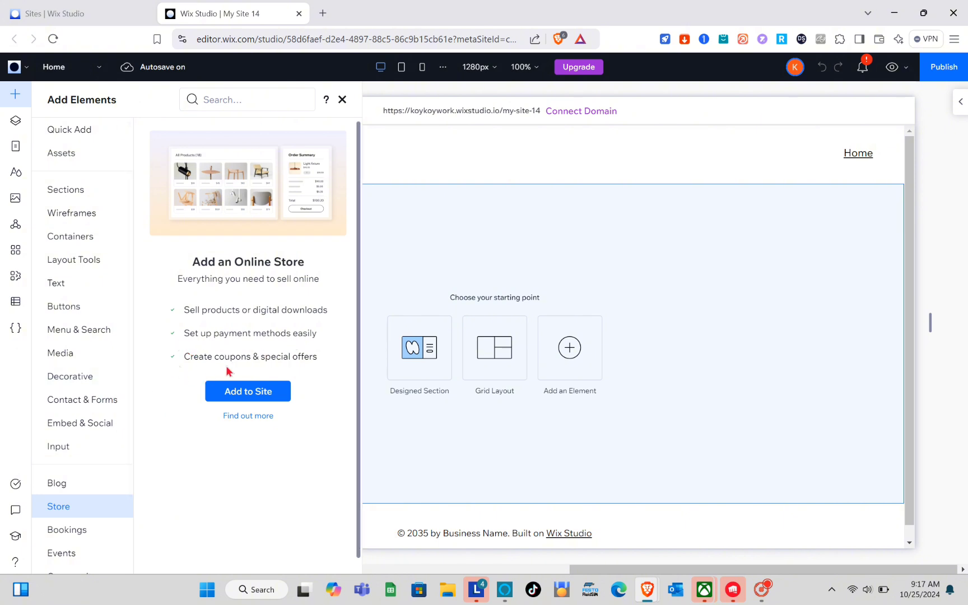
click(245, 392)
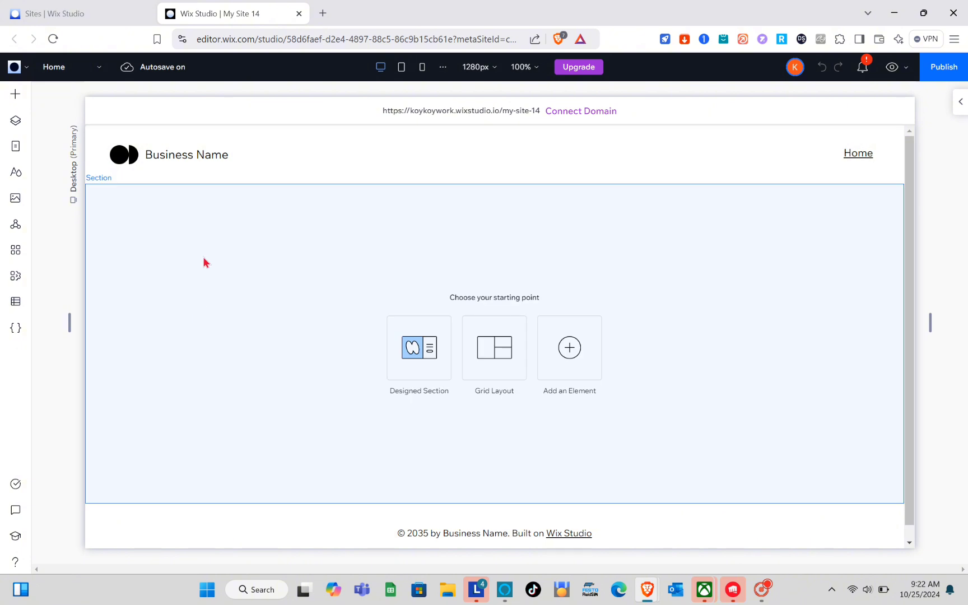
Step: Scroll through the store's Product Page, then switch the editor to the Category Page
click(92, 75)
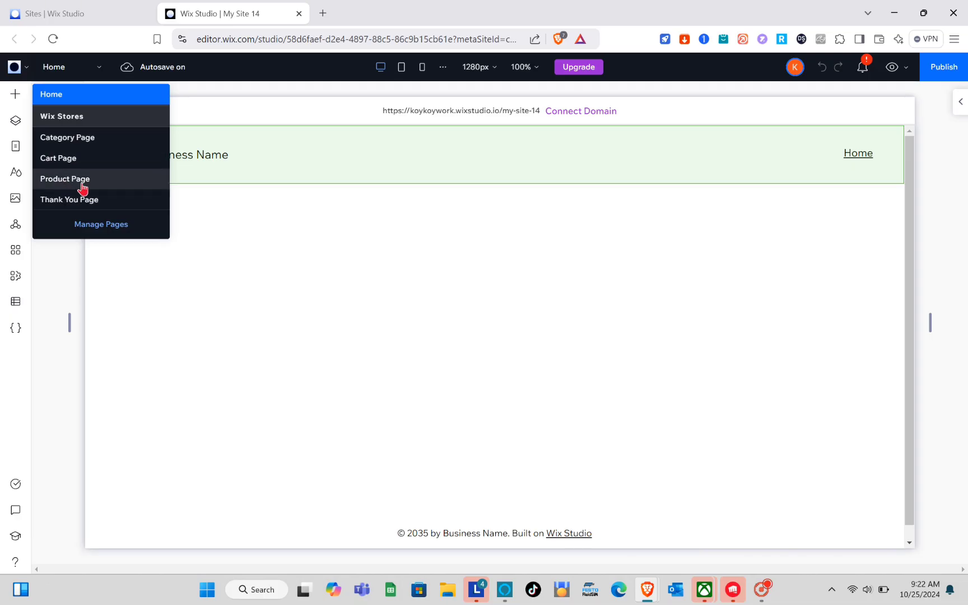
click(84, 179)
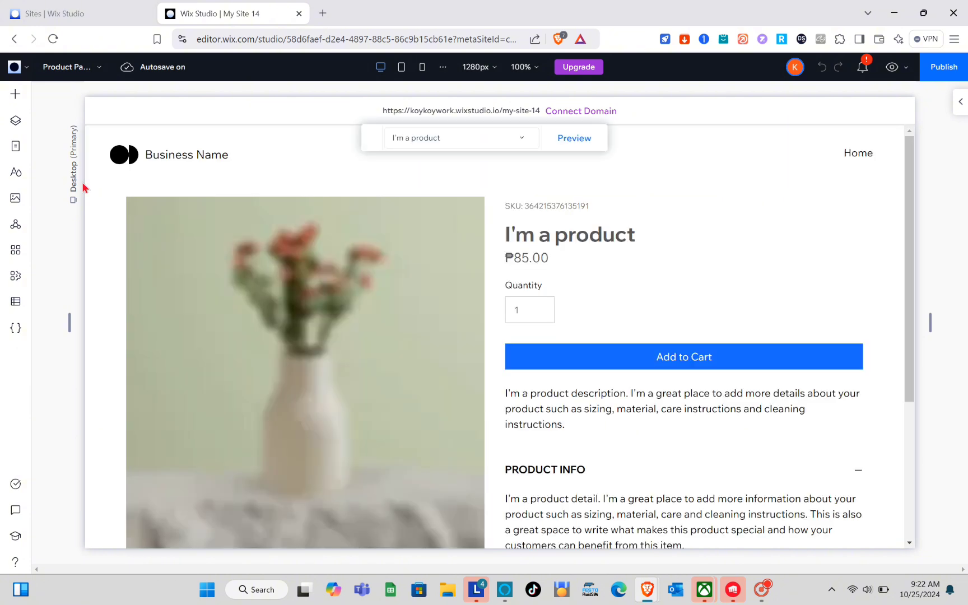
scroll(227, 333, down, 5)
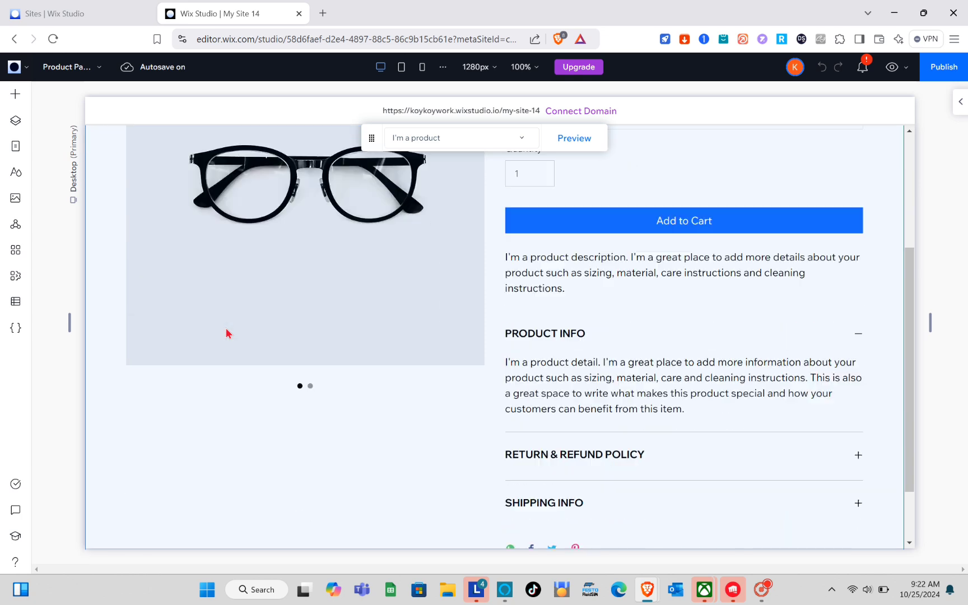
scroll(227, 333, up, 5)
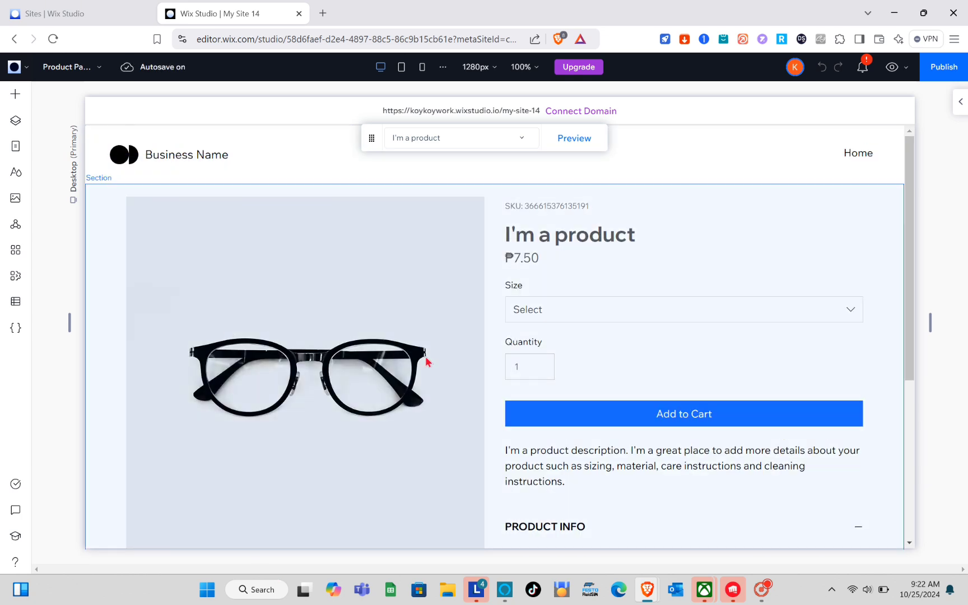
scroll(495, 359, down, 2)
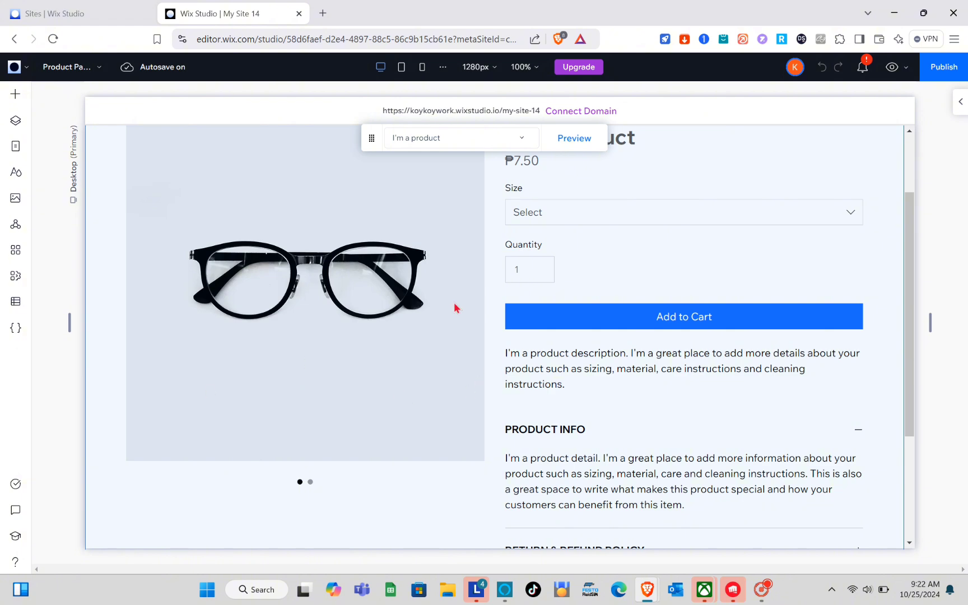
scroll(455, 307, up, 2)
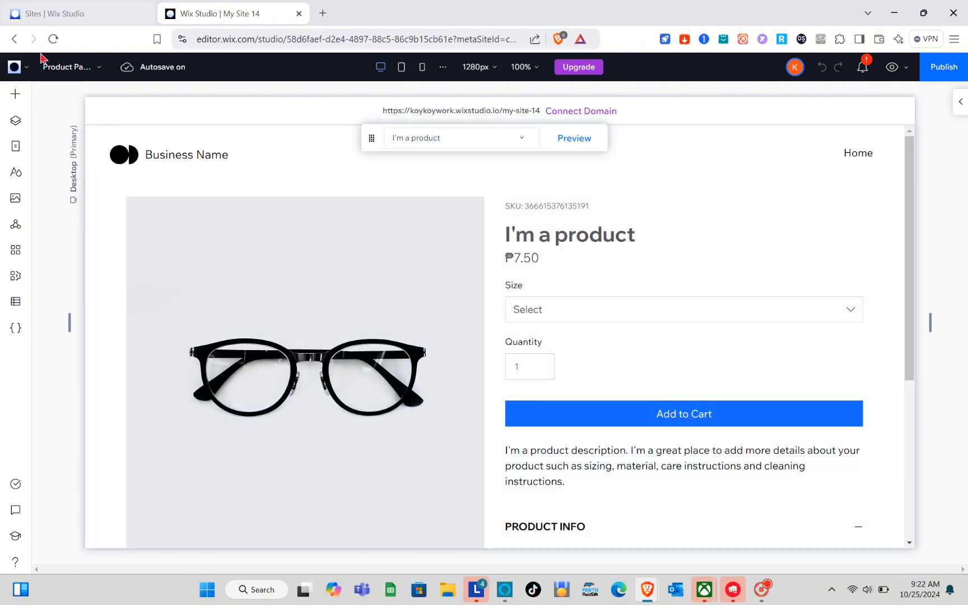
click(76, 69)
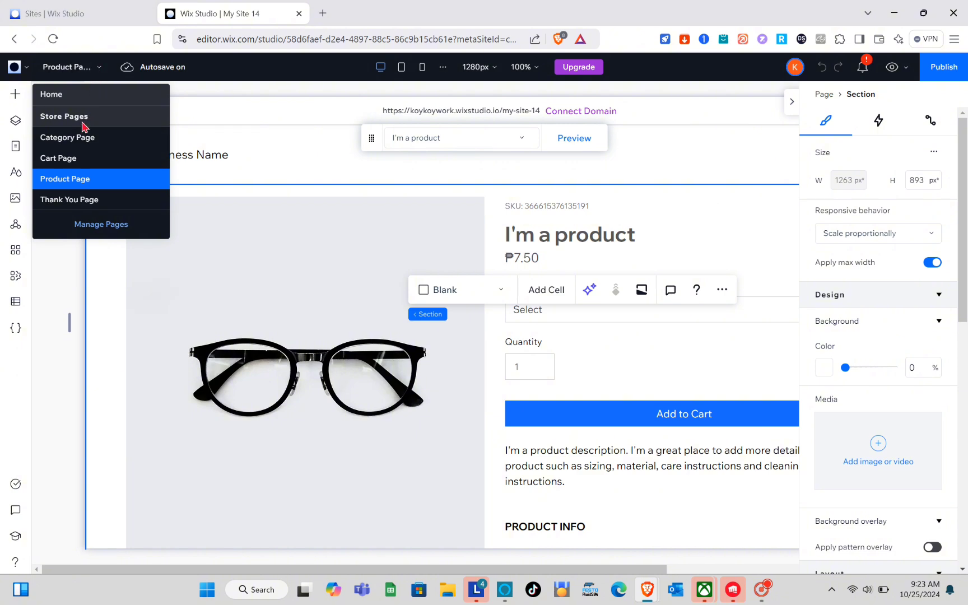
click(80, 141)
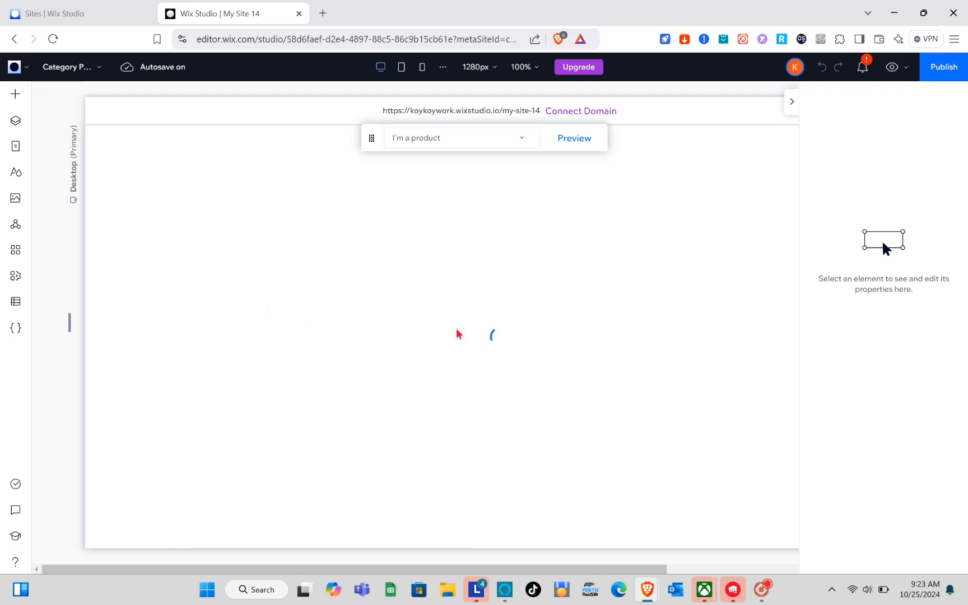
Step: Select the Category Page's product gallery and open Manage Products, showing the 12 sample products
click(792, 103)
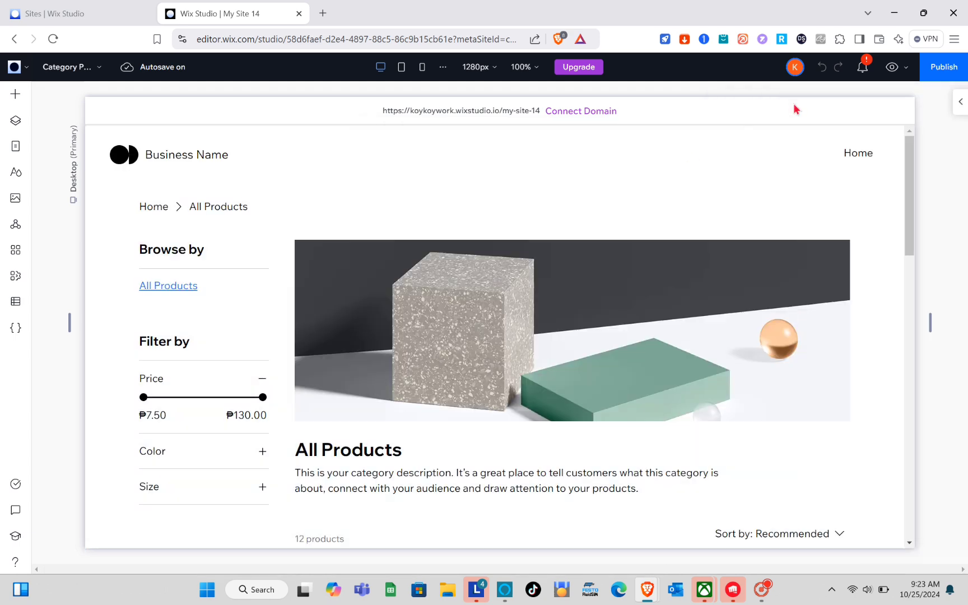
scroll(576, 320, down, 10)
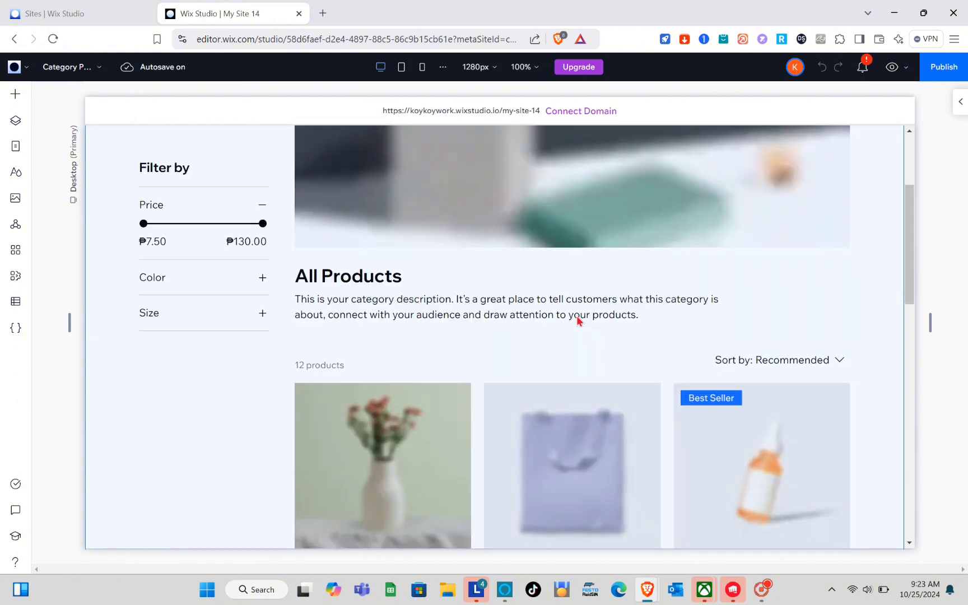
scroll(579, 320, down, 6)
scroll(579, 320, up, 8)
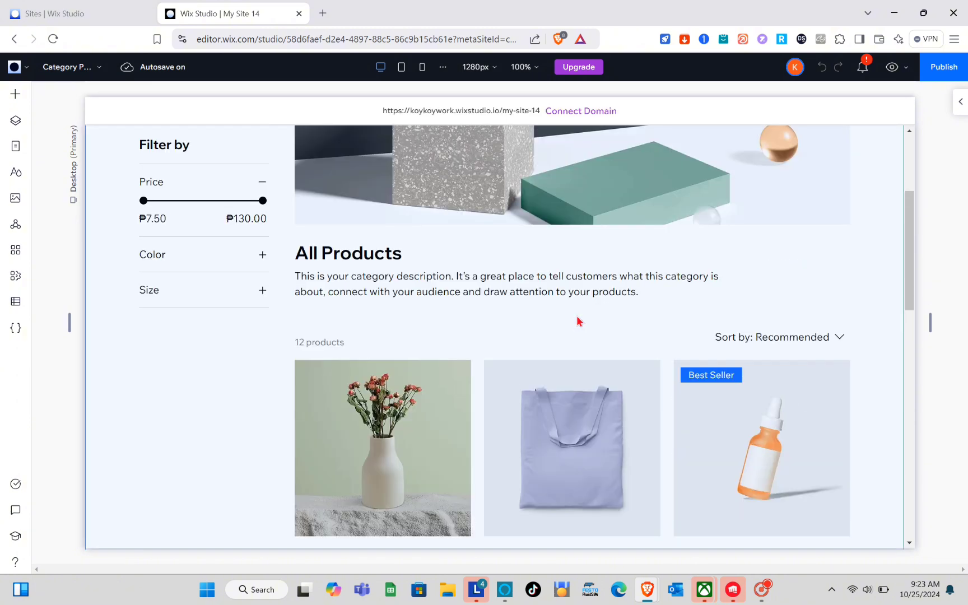
scroll(683, 283, down, 7)
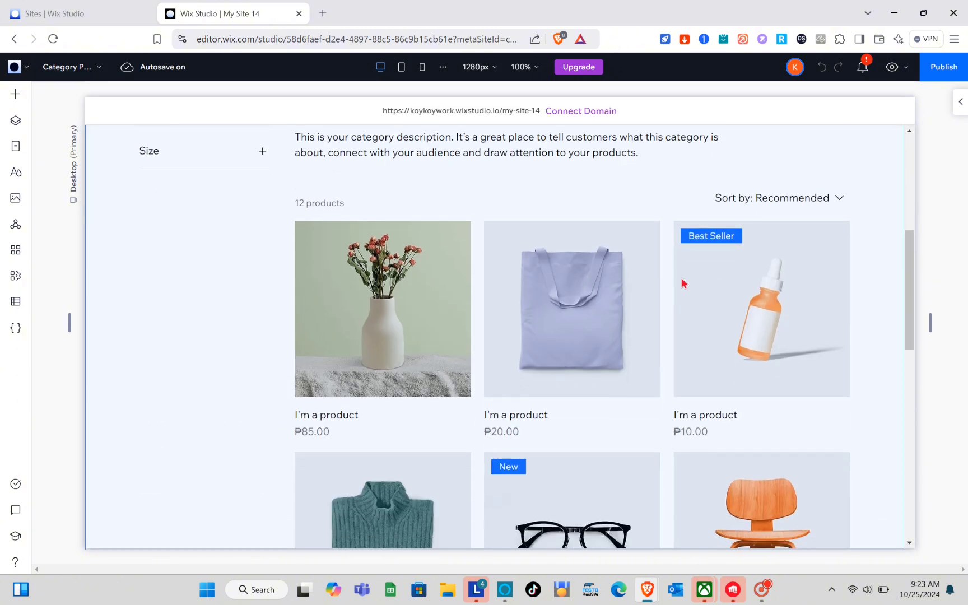
click(581, 349)
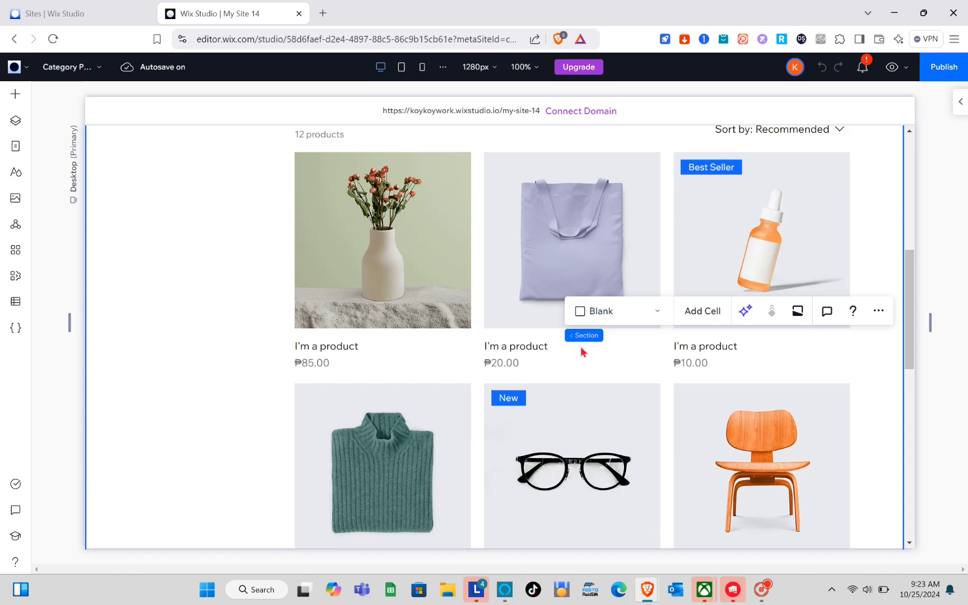
click(570, 283)
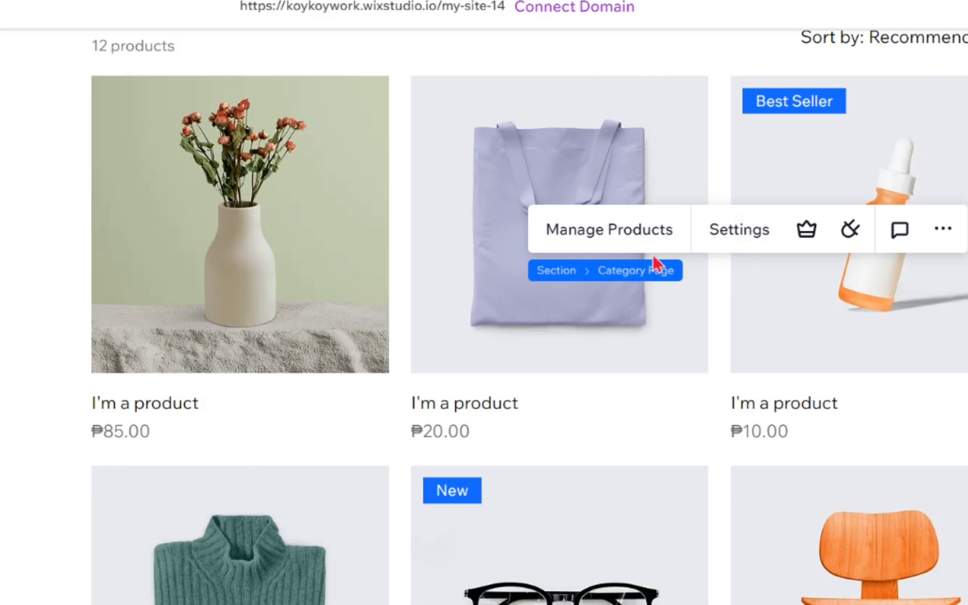
click(642, 242)
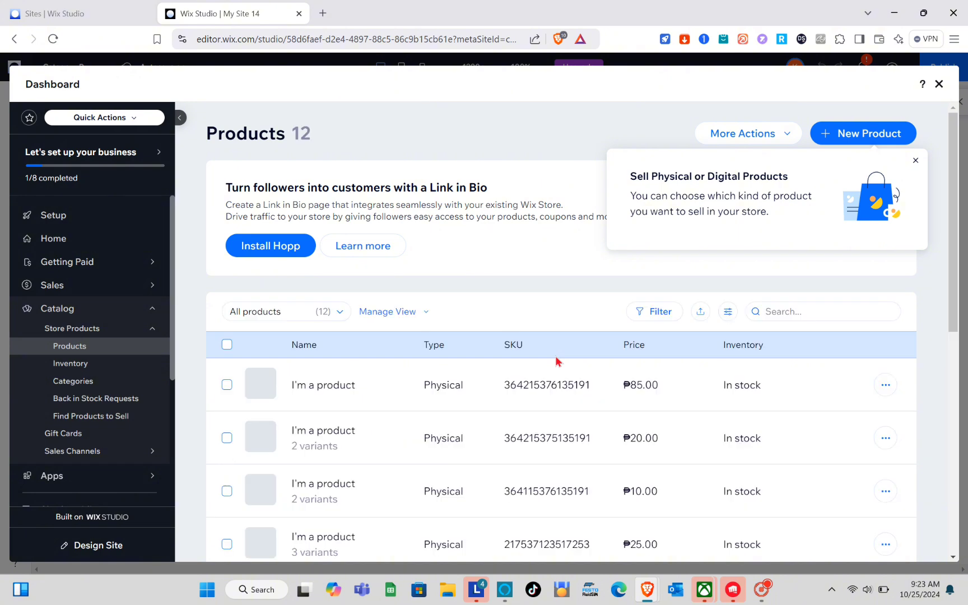
Step: Select all 12 sample products and bulk-delete them, confirming the deletion
click(915, 163)
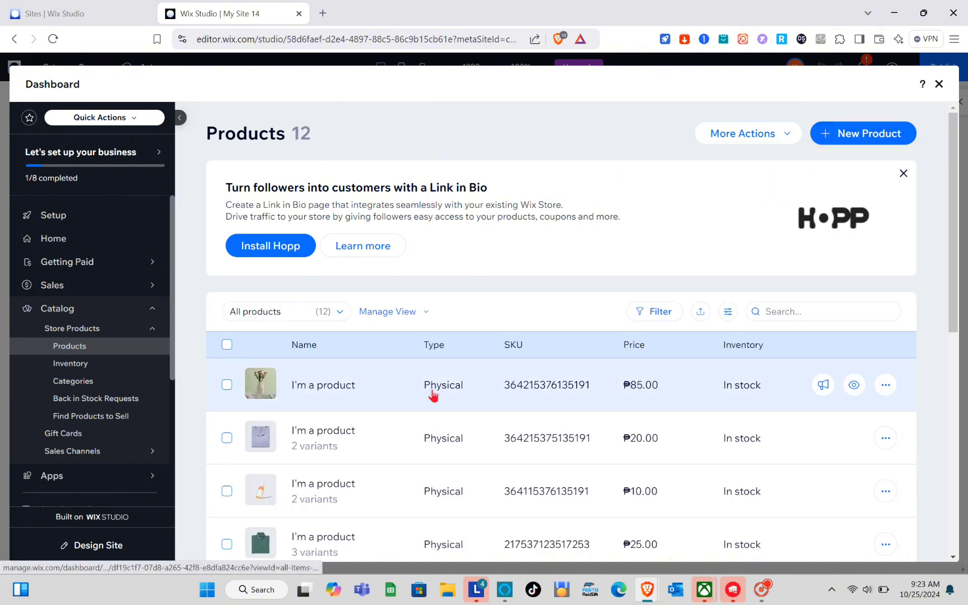
scroll(432, 394, down, 3)
scroll(433, 395, down, 3)
scroll(289, 341, up, 5)
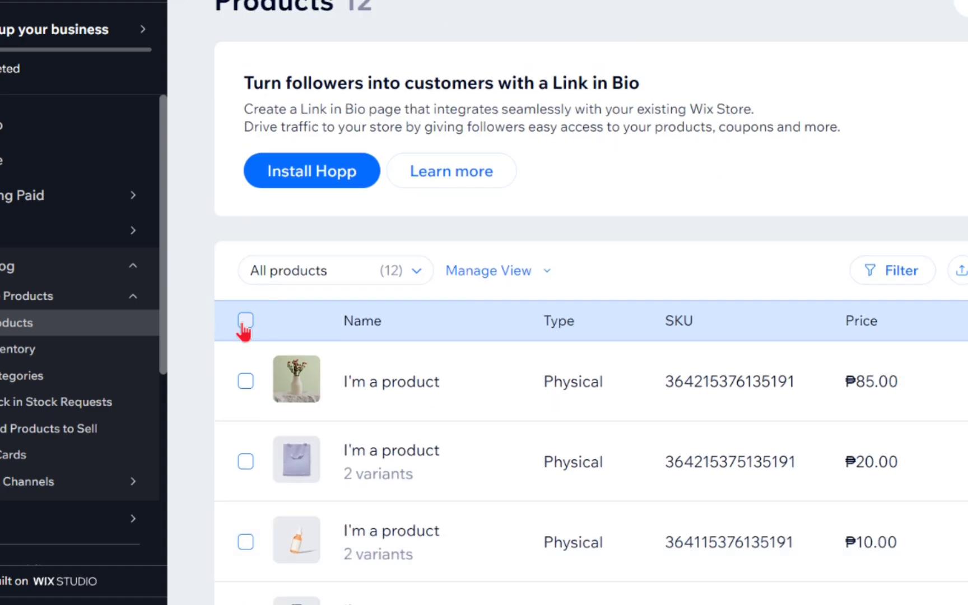
click(245, 323)
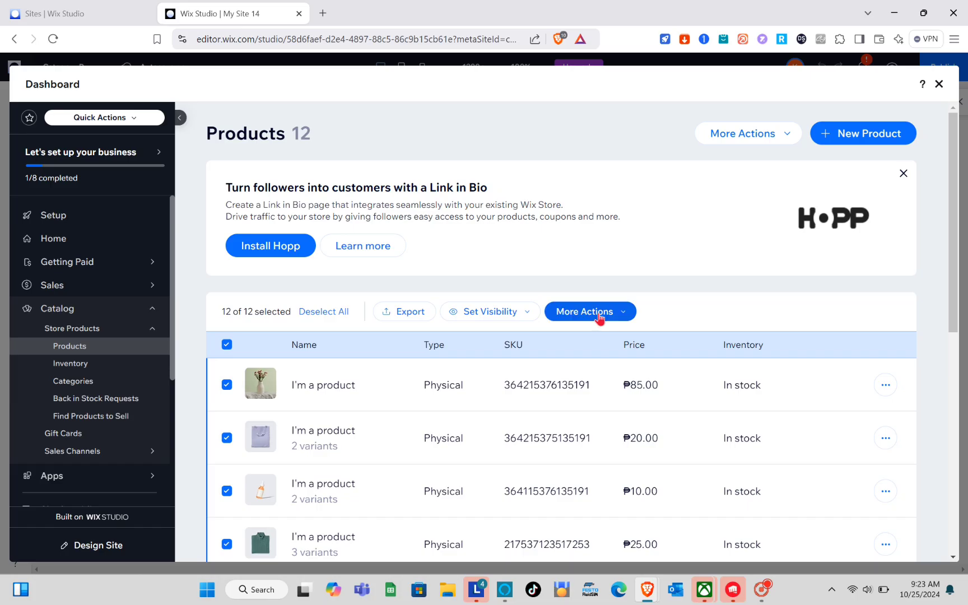
click(600, 317)
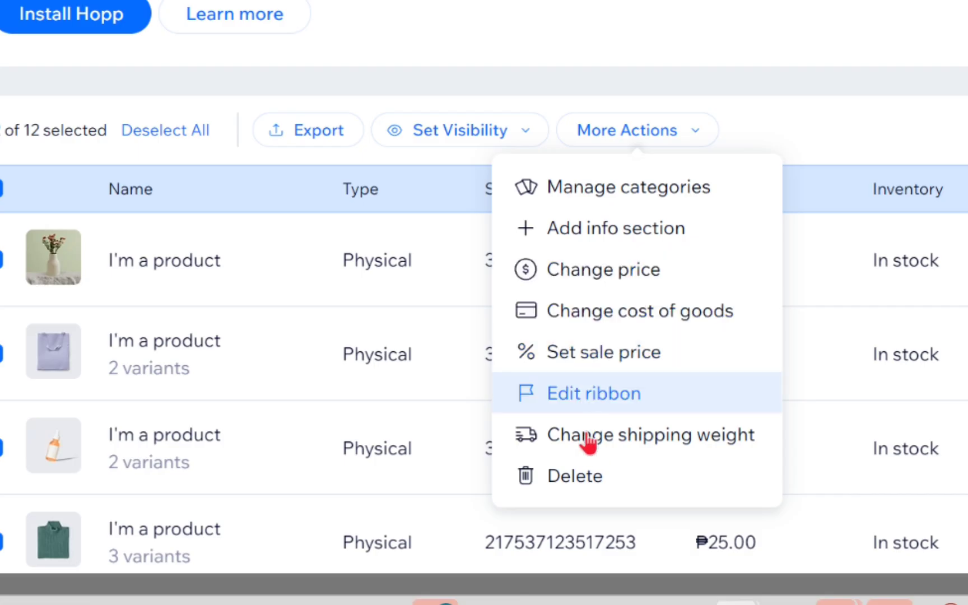
click(587, 473)
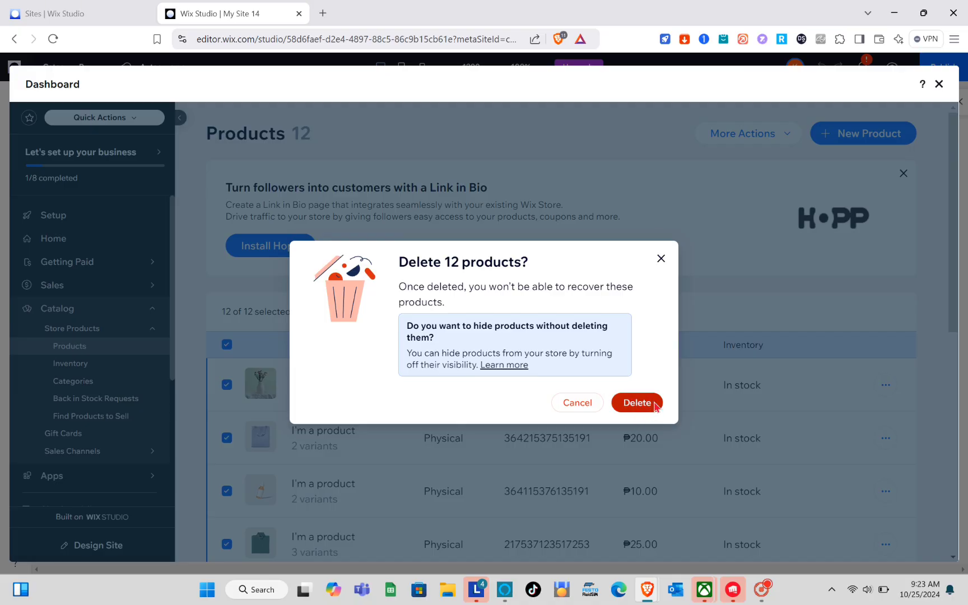
click(637, 402)
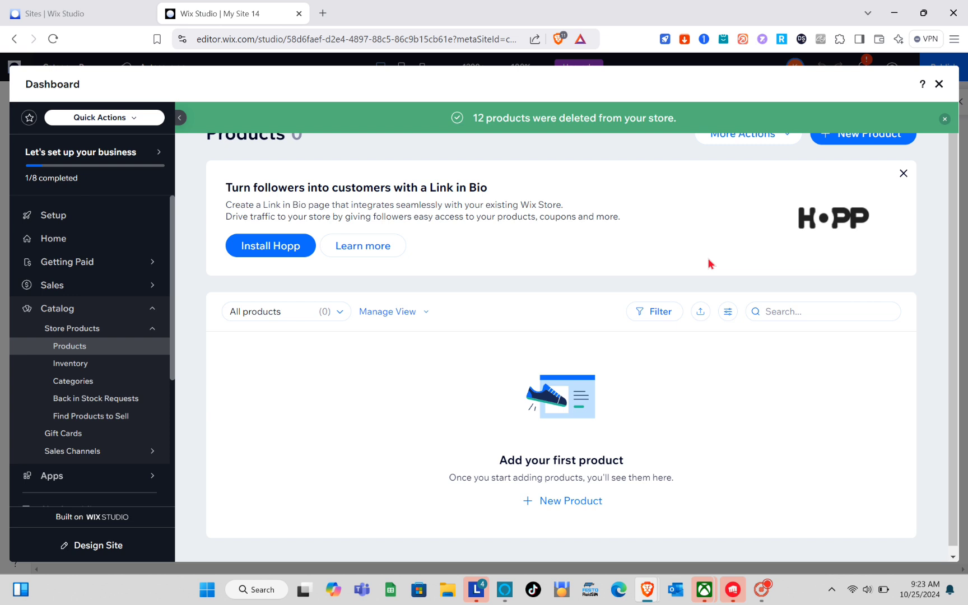
Step: Create a new physical product titled 'Dress' and open its Choose Images library
click(945, 120)
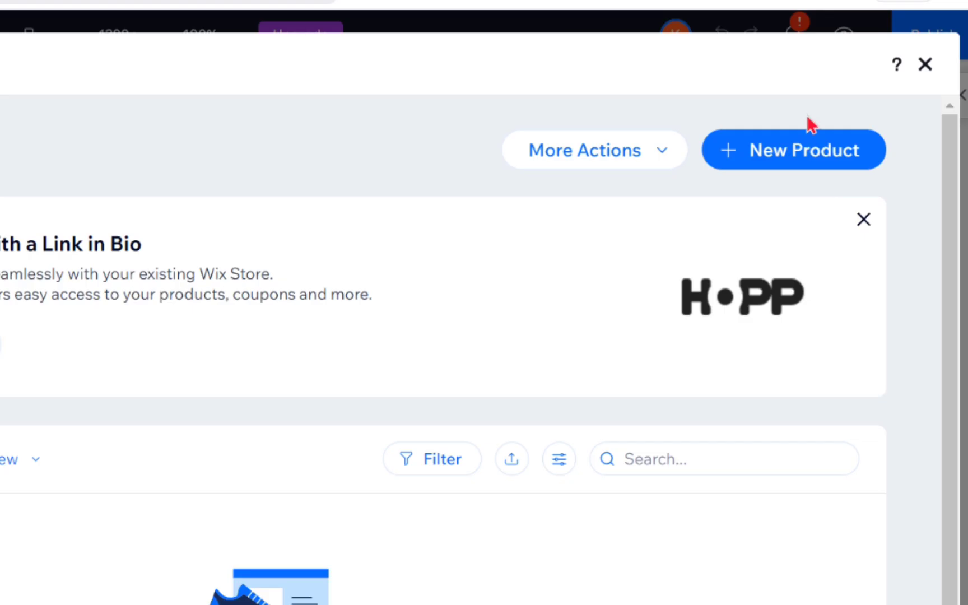
click(871, 133)
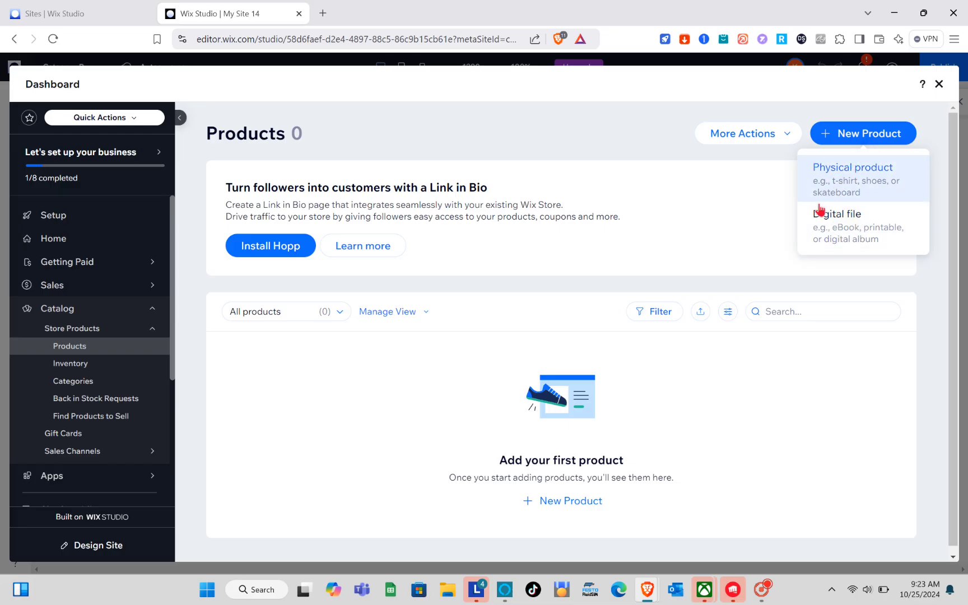
click(852, 194)
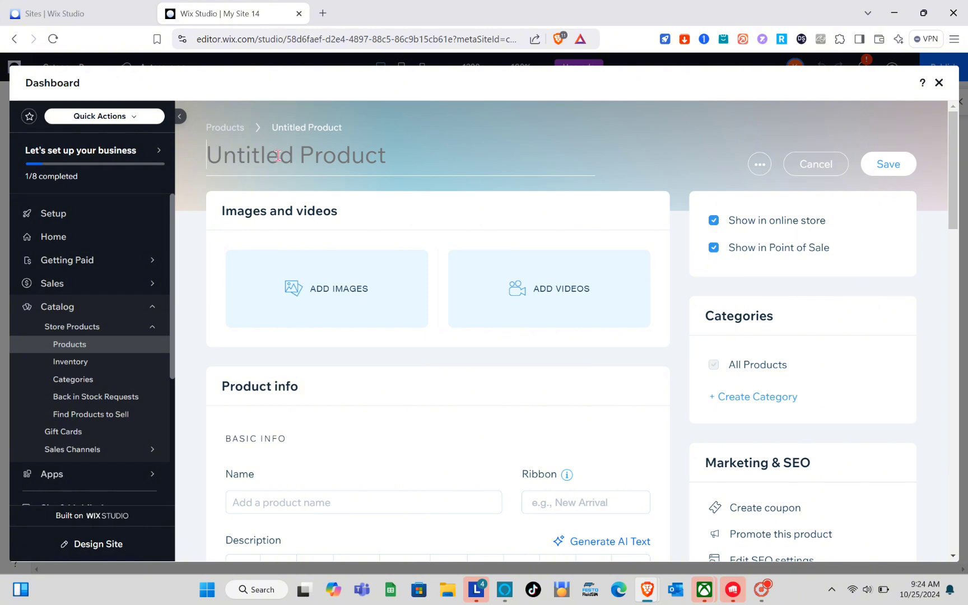
text(Dress)
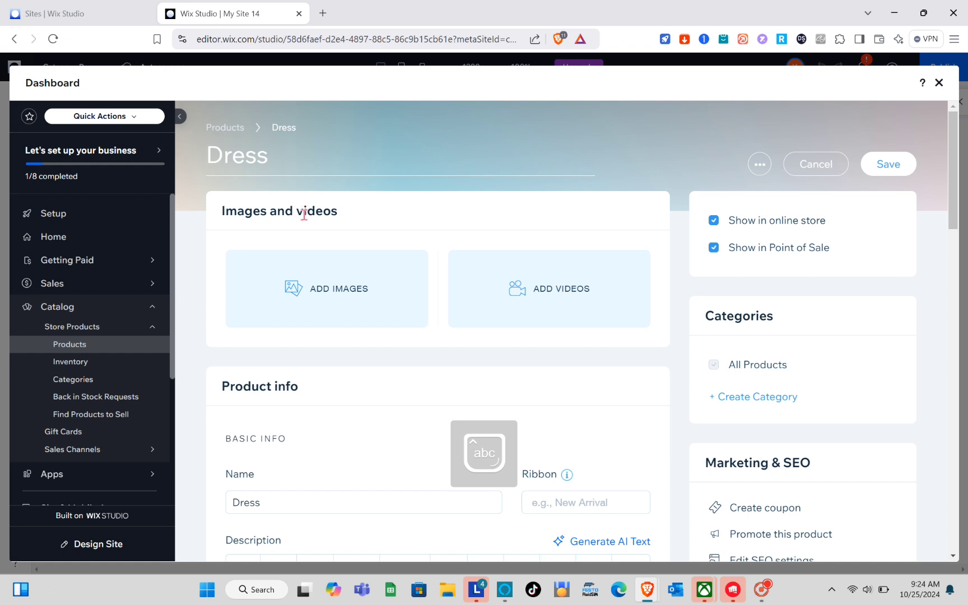
click(311, 293)
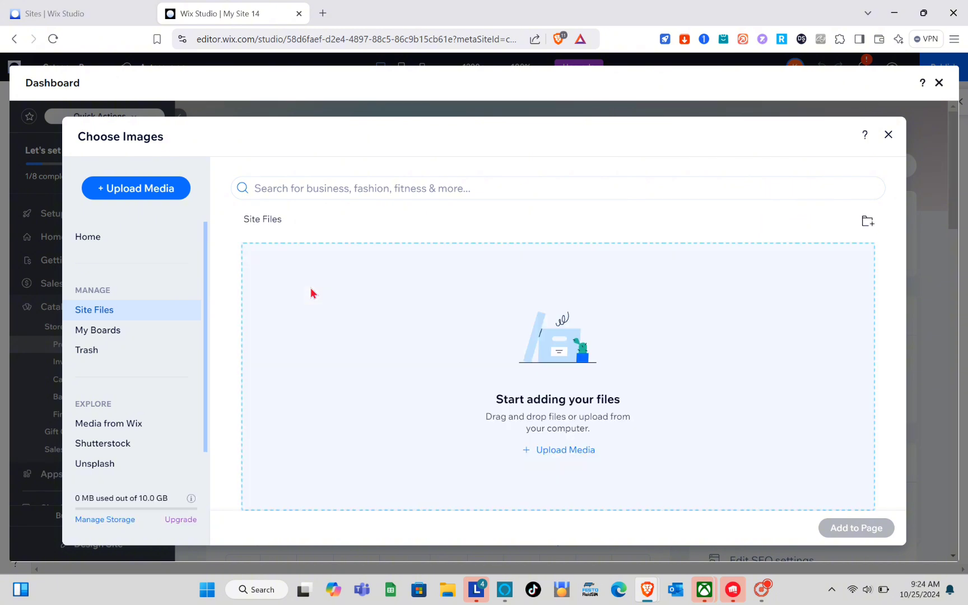
Step: Search Media from Wix for 'dress' and add the Wedding Dress photo as the product image
click(544, 451)
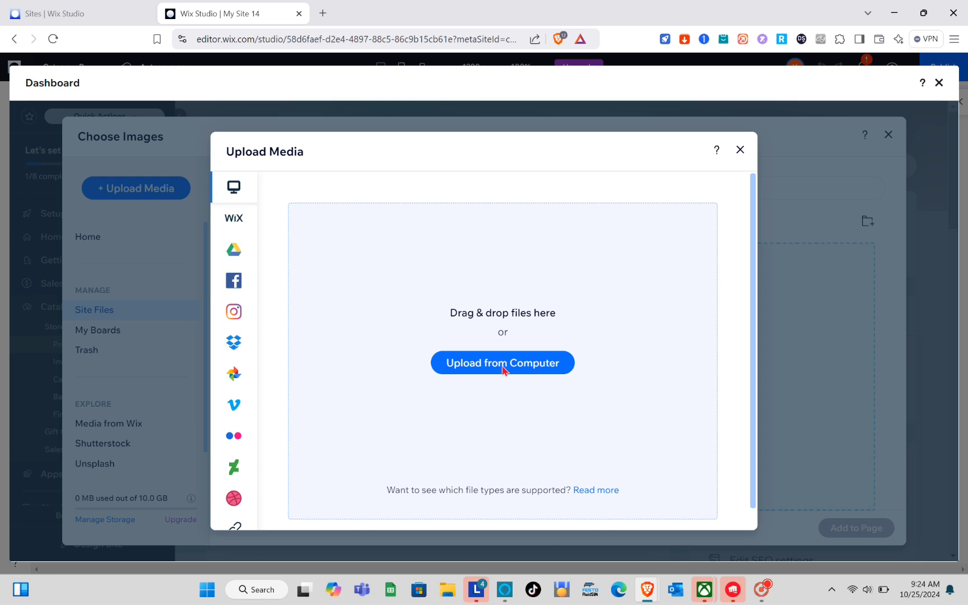
click(741, 159)
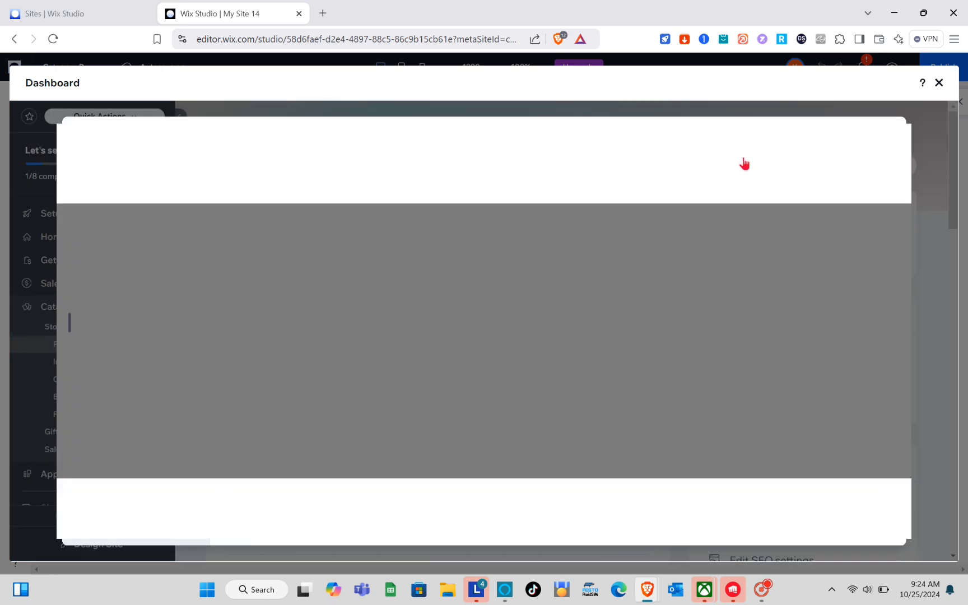
click(127, 426)
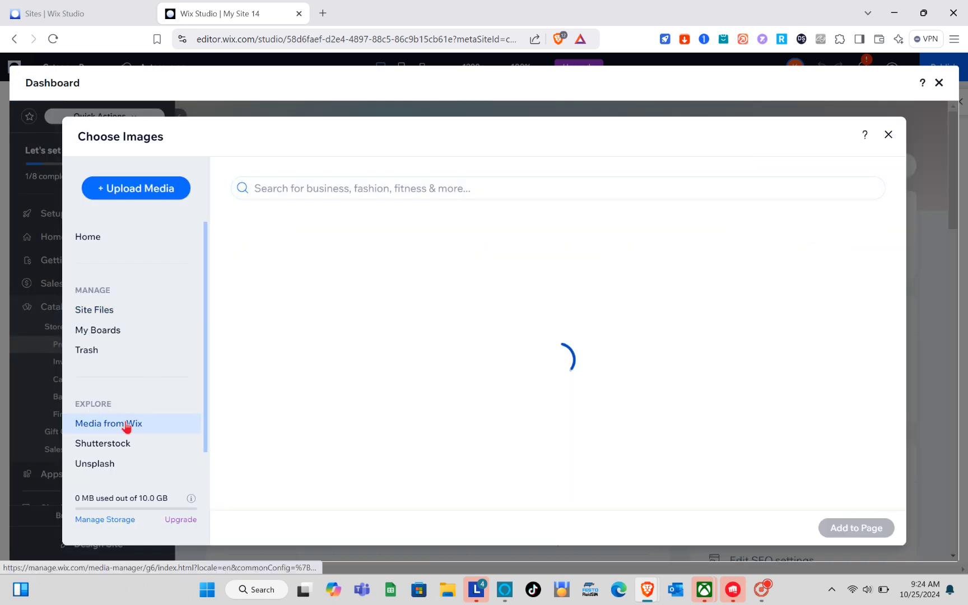
click(380, 188)
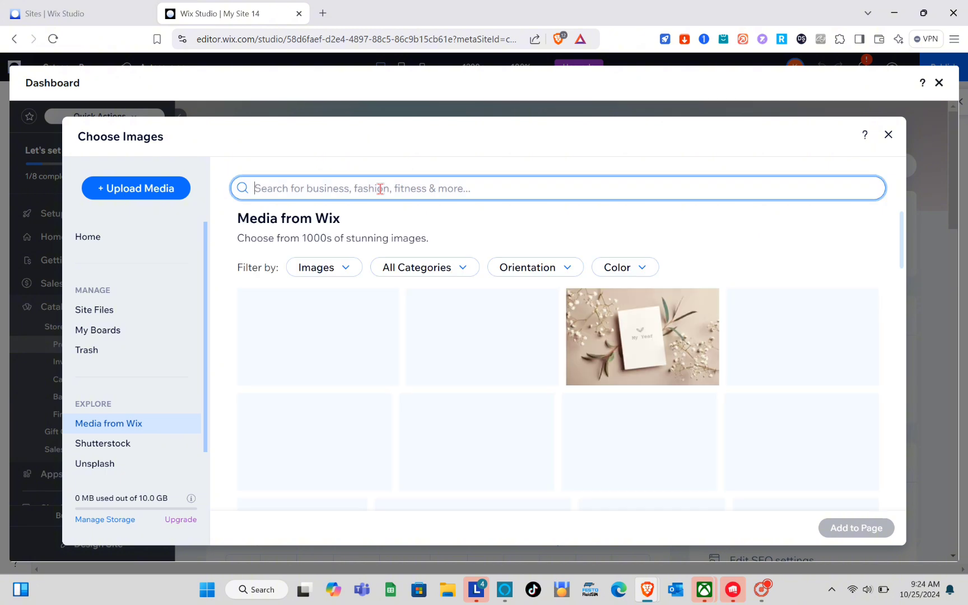
text(dress)
key(Return)
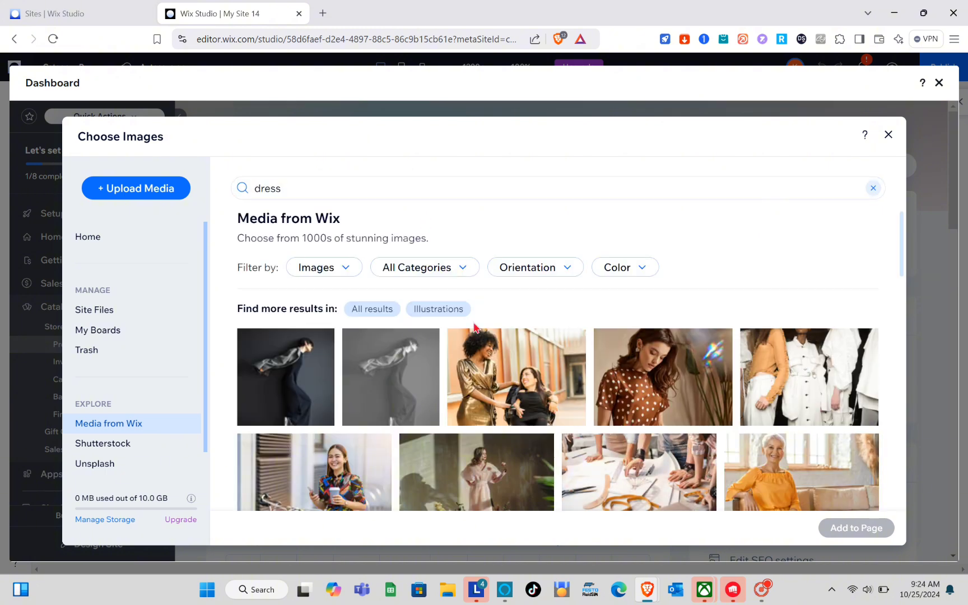
scroll(474, 328, down, 3)
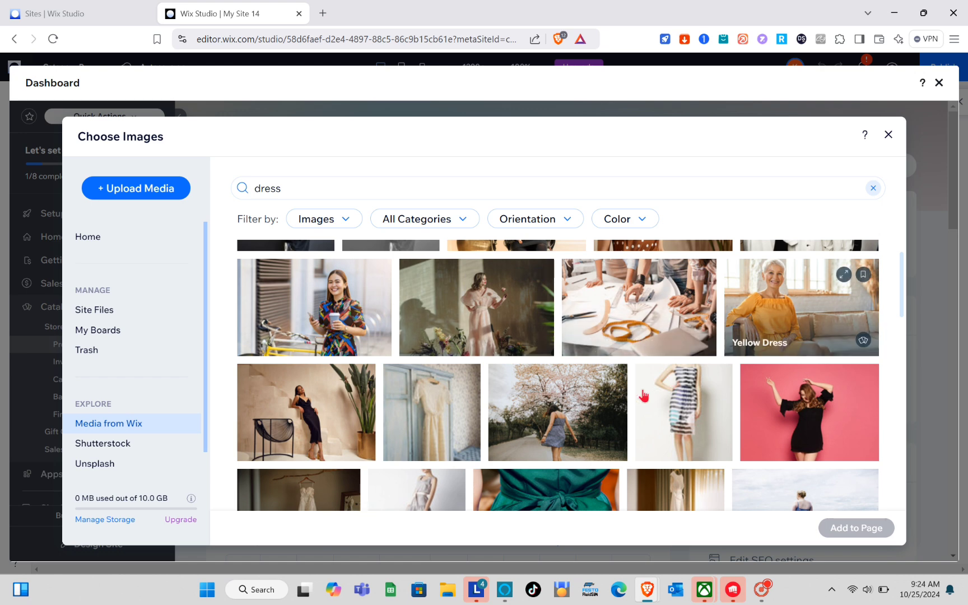
scroll(650, 393, down, 2)
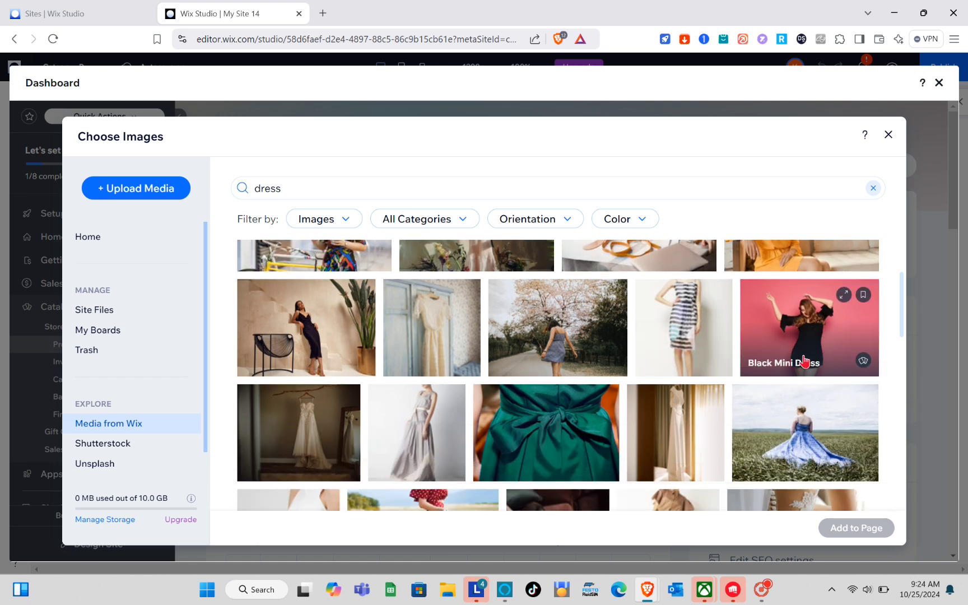
click(805, 362)
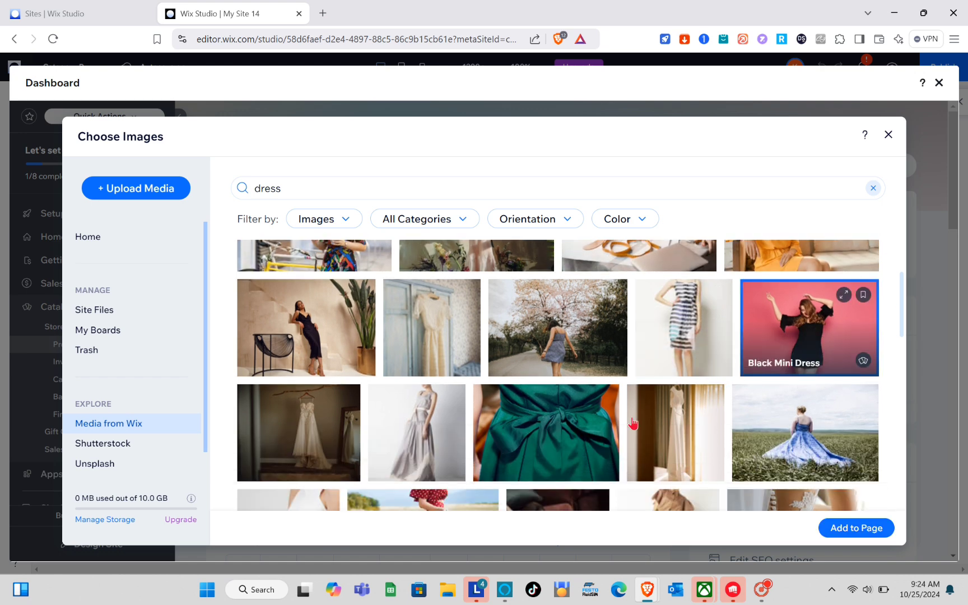
click(338, 431)
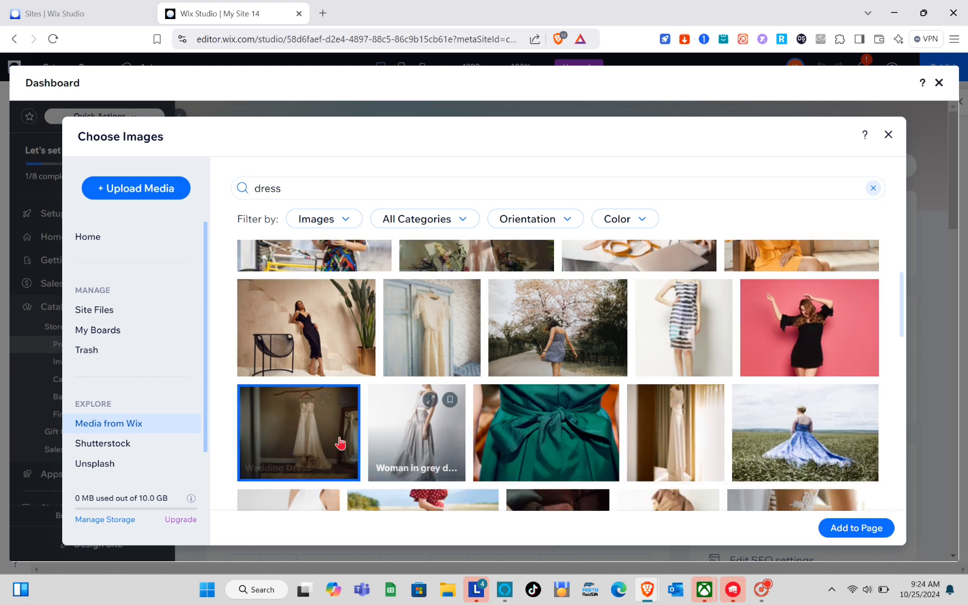
click(862, 529)
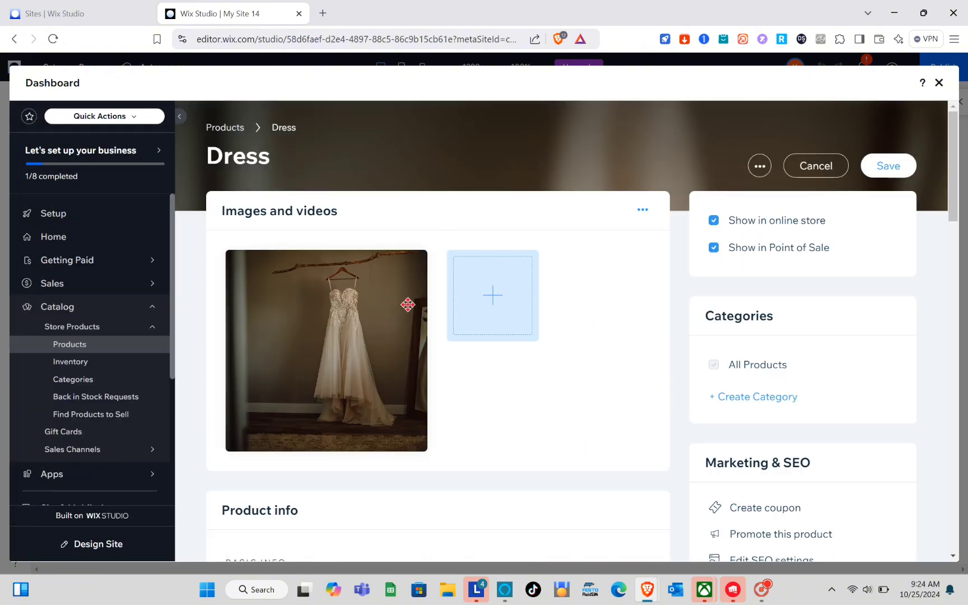
Step: Scroll to Product info and launch the AI Text Creator for the Dress description
mouse_move(363, 357)
scroll(363, 356, down, 1)
scroll(363, 355, up, 1)
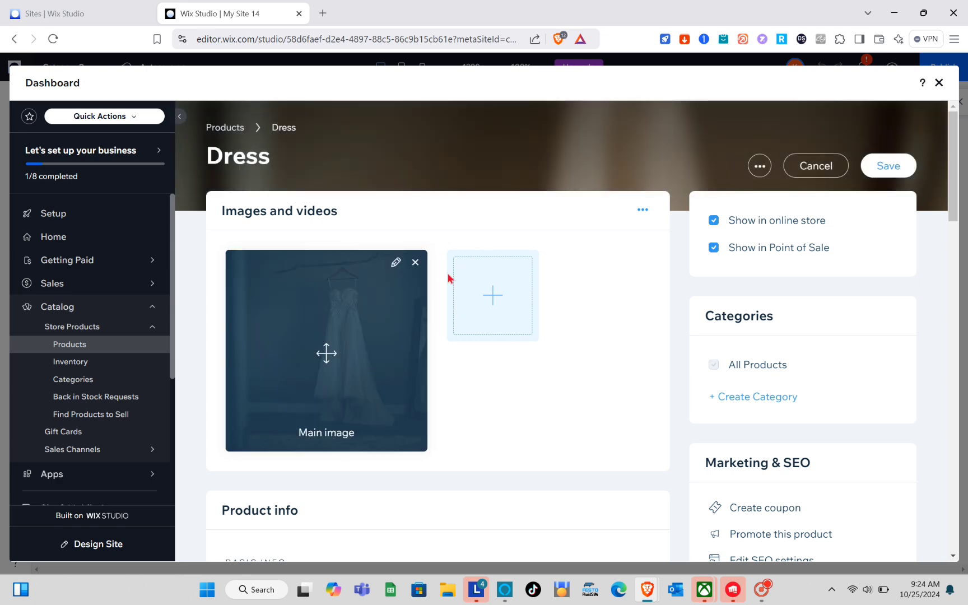
scroll(369, 369, down, 5)
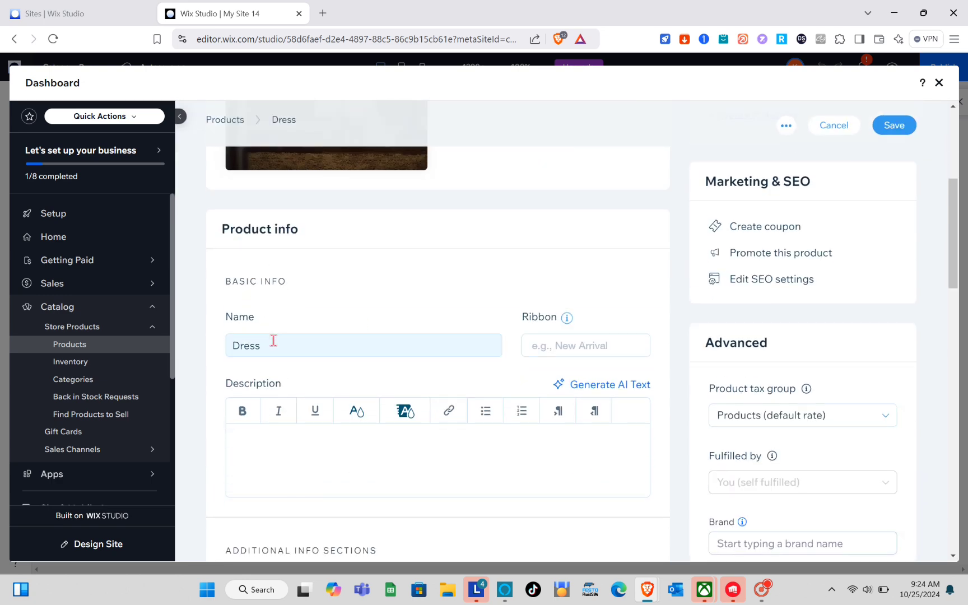
scroll(272, 339, down, 1)
scroll(275, 343, down, 1)
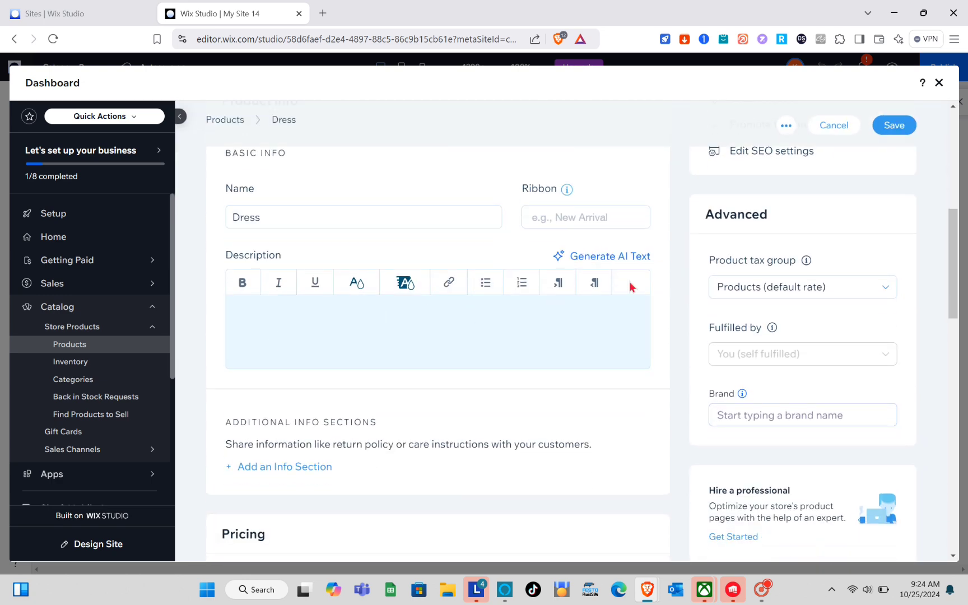
click(603, 259)
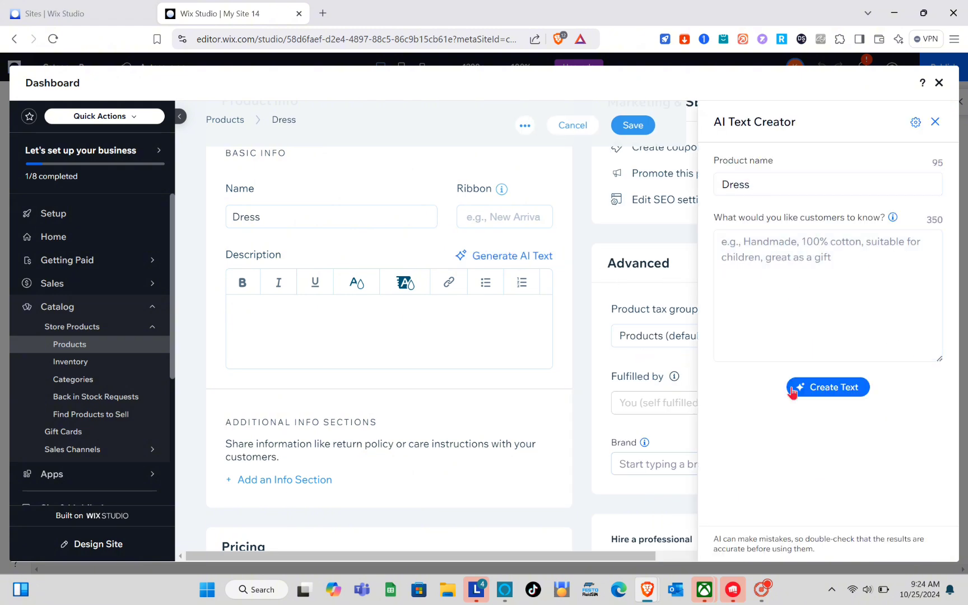
Step: Generate AI text, insert the Professional version as the Dress description, and close the creator
click(826, 395)
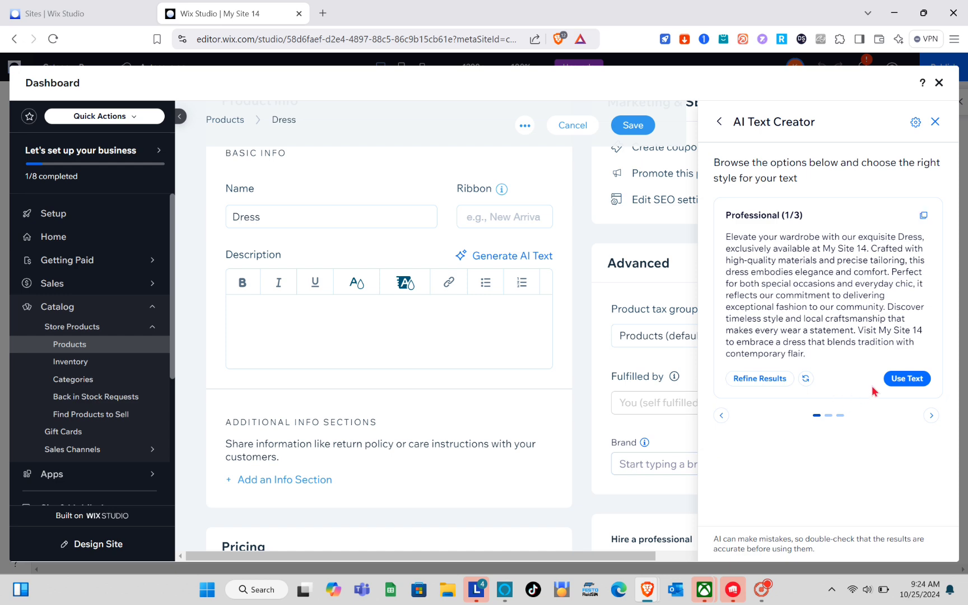
click(902, 381)
scroll(413, 405, down, 4)
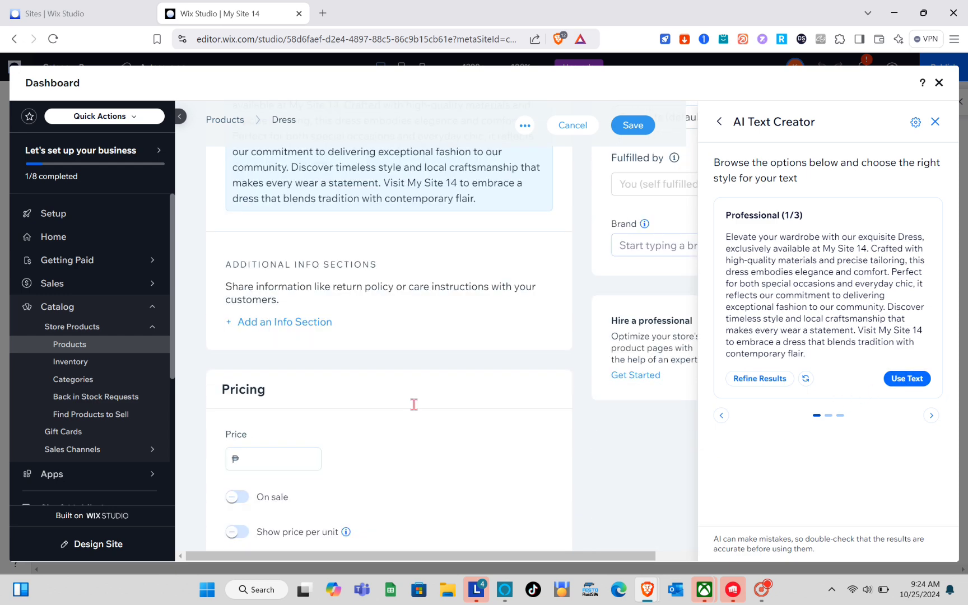
click(935, 122)
scroll(390, 253, down, 2)
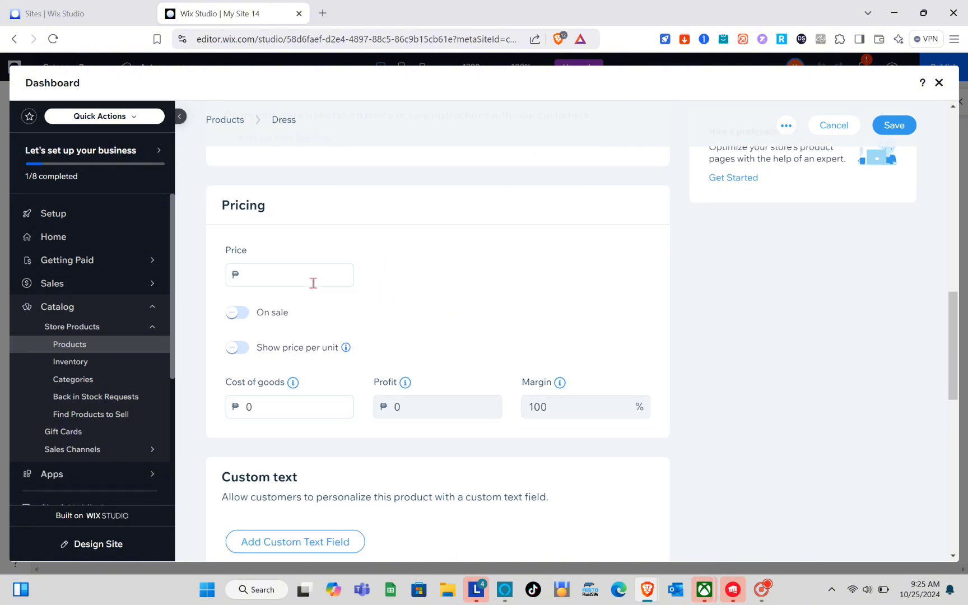
Step: Enter a price of 600 and a shipping weight of .5 kg for the Dress
click(310, 279)
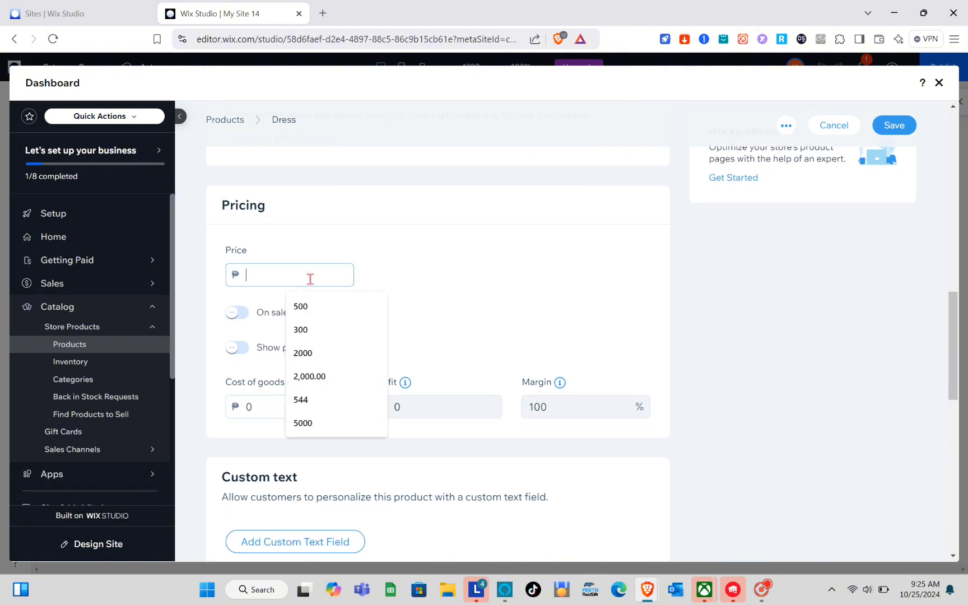
text(600)
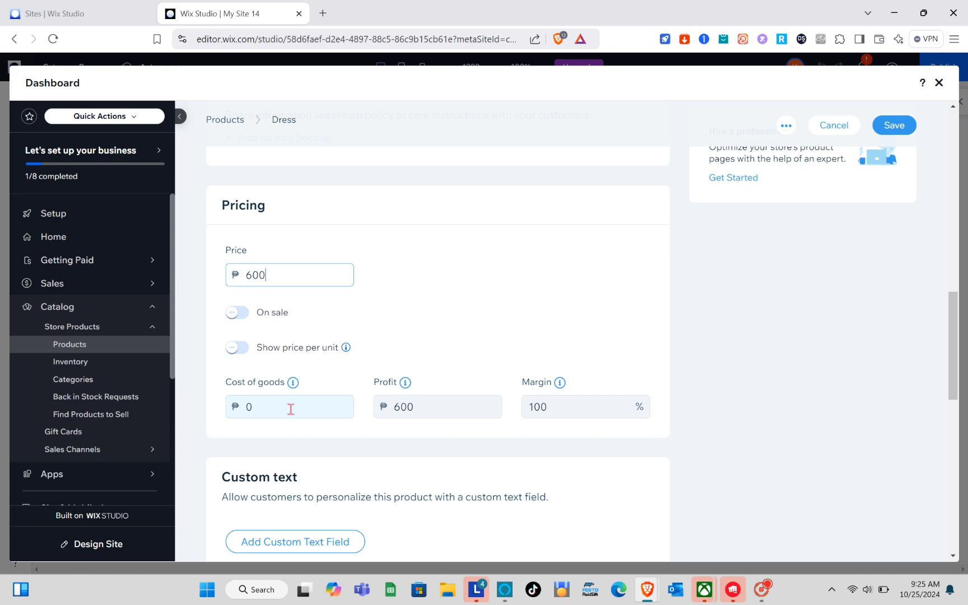
scroll(384, 399, down, 6)
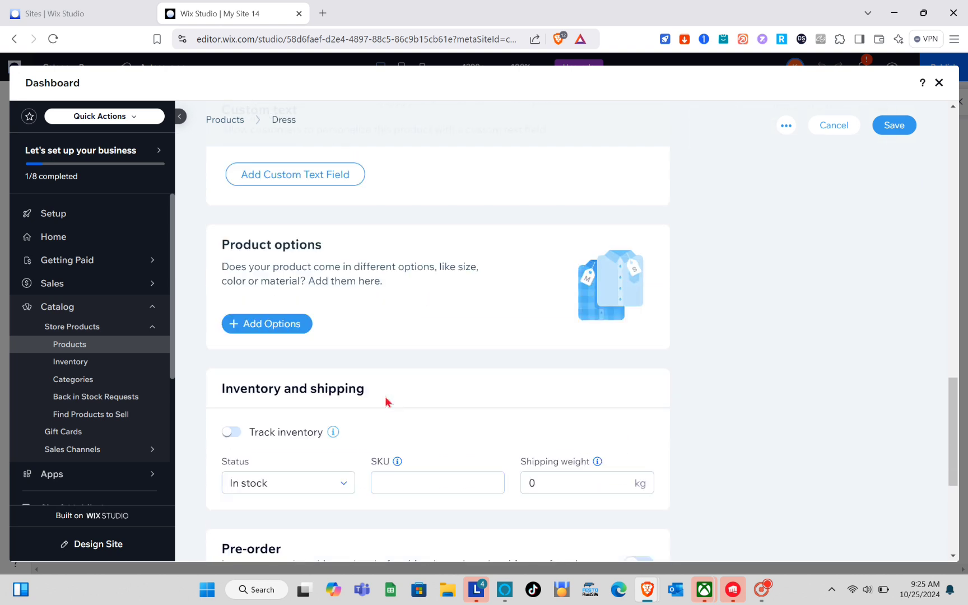
scroll(386, 401, down, 3)
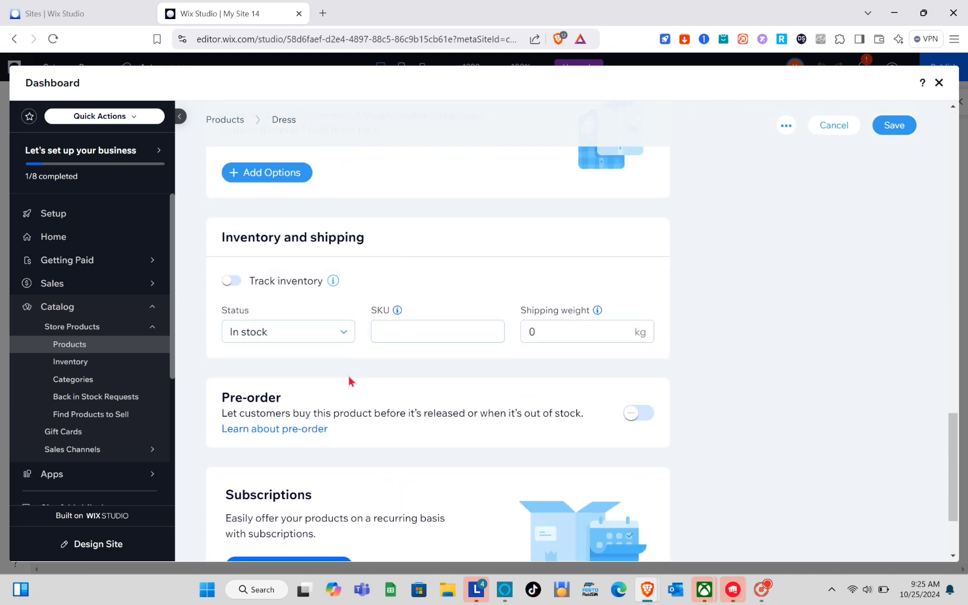
scroll(381, 397, down, 3)
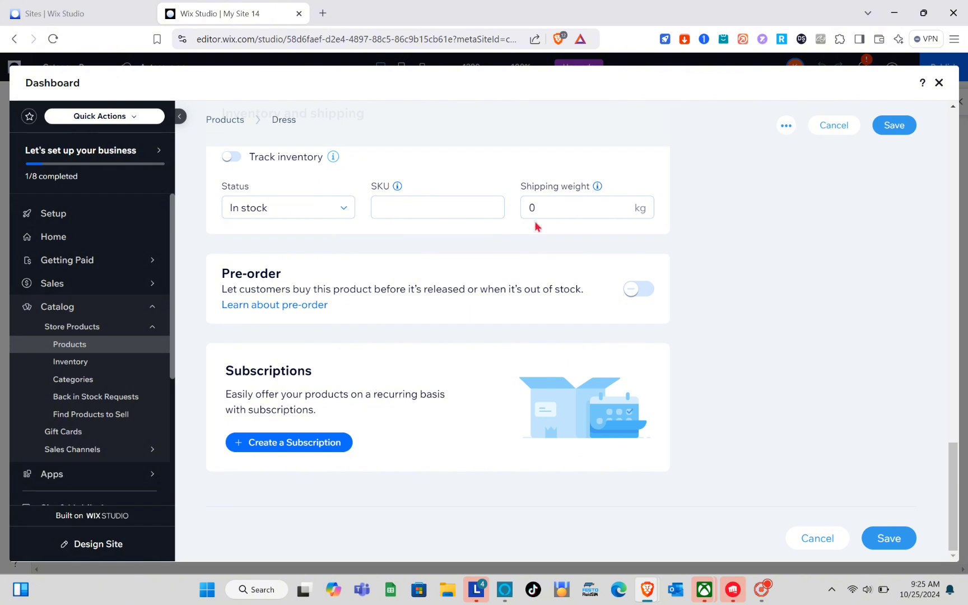
click(559, 205)
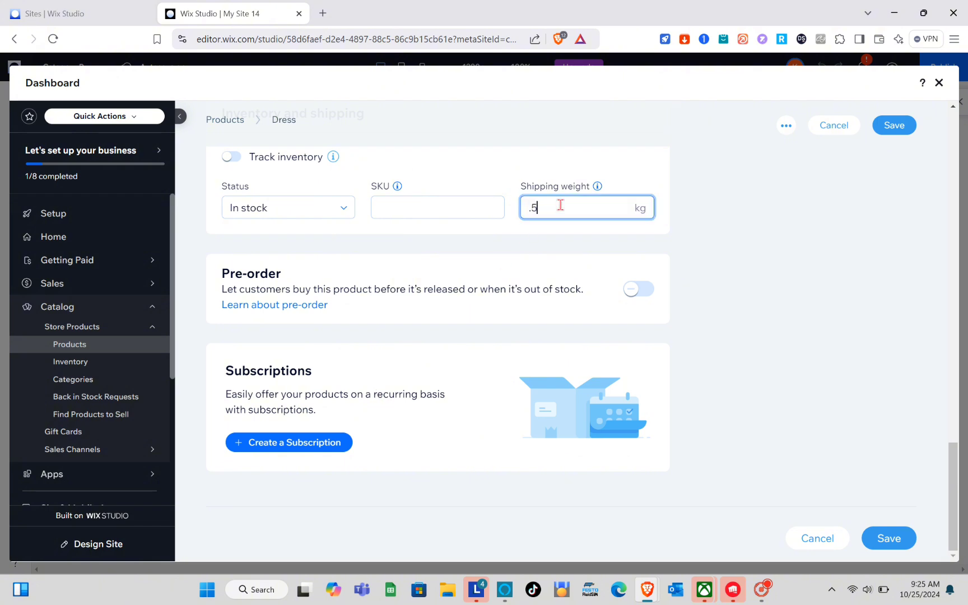
scroll(561, 205, up, 10)
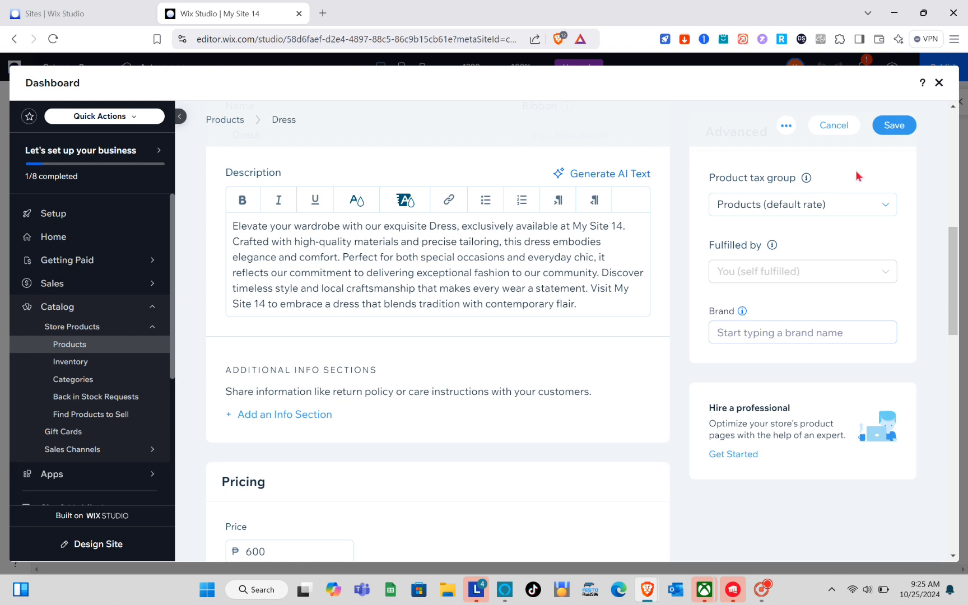
Step: Save the Dress product, dismiss the Promote your product modal, and close the Dashboard
click(896, 133)
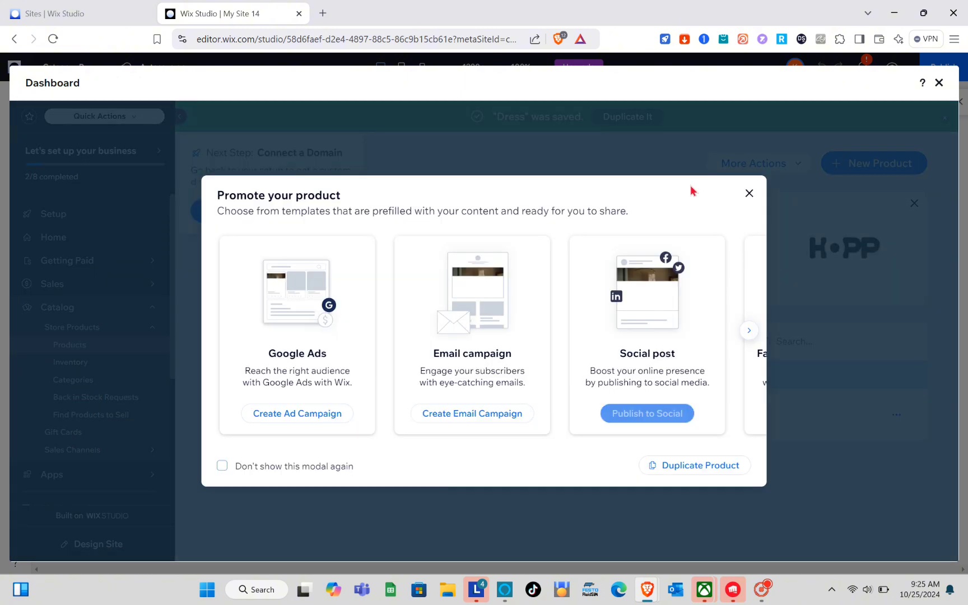
click(750, 195)
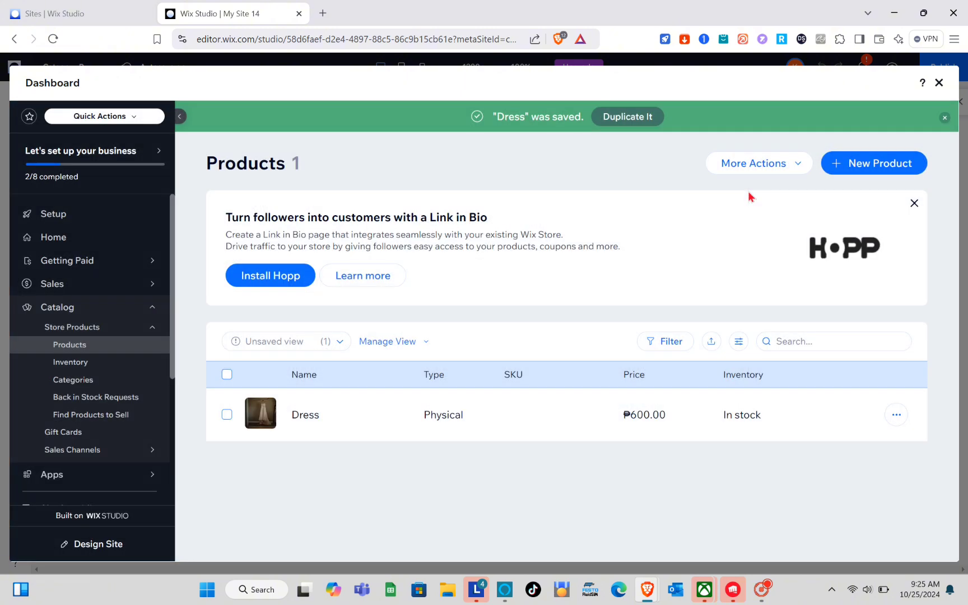
click(939, 83)
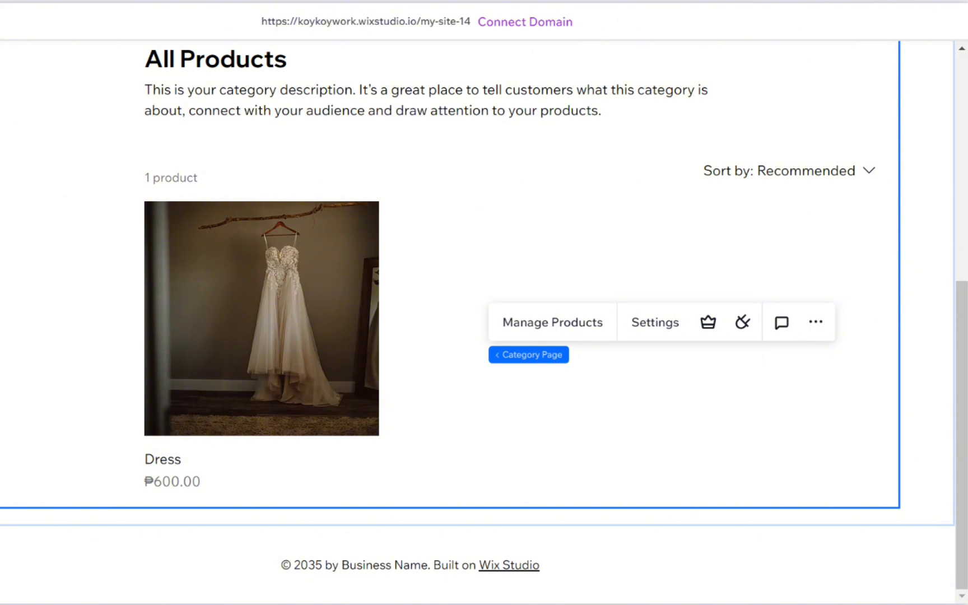
Step: Select the product widget on the Category Page and double-click it to reach Store Products
key(Escape)
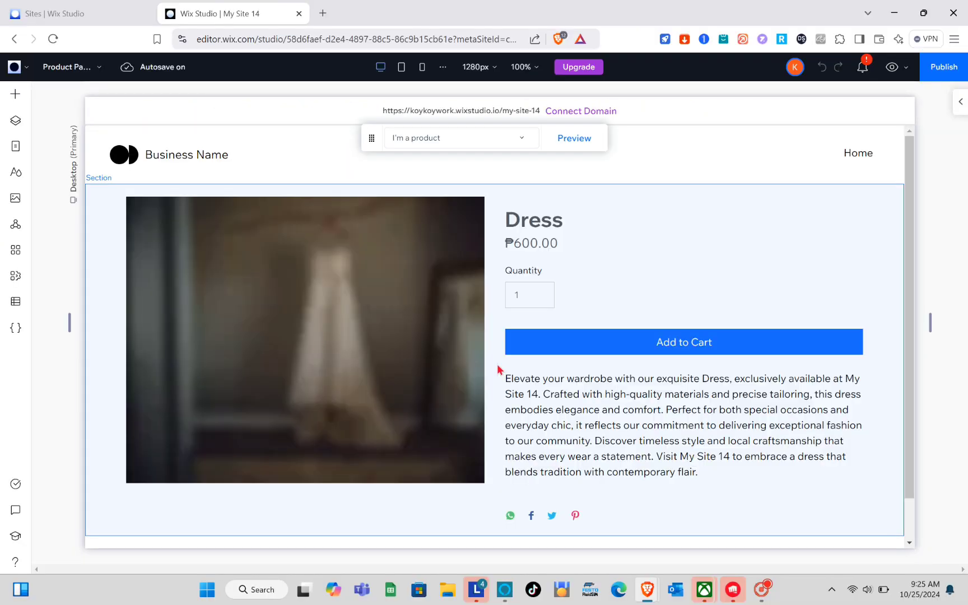
scroll(381, 392, down, 1)
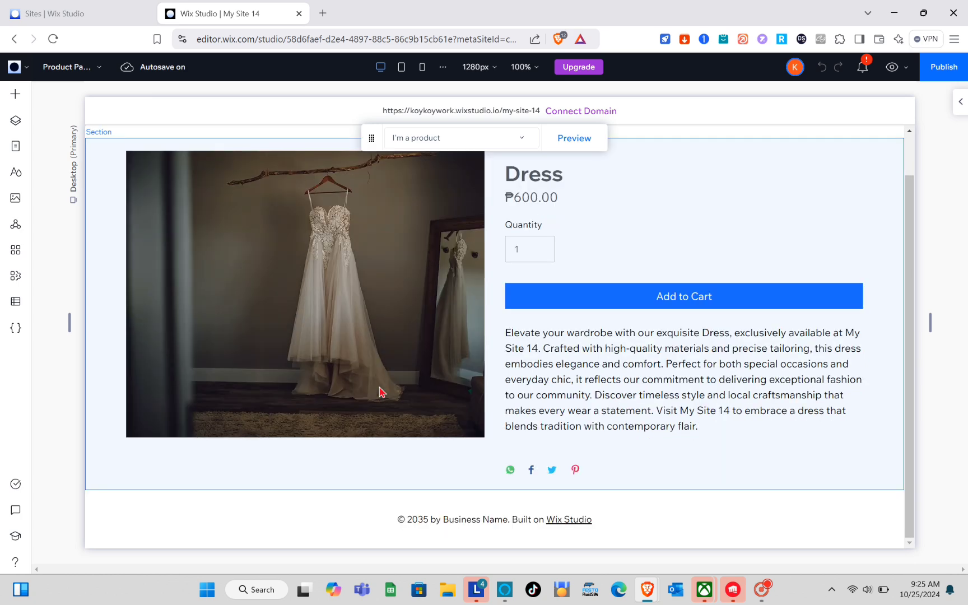
scroll(381, 392, up, 1)
scroll(380, 392, down, 1)
scroll(380, 392, up, 1)
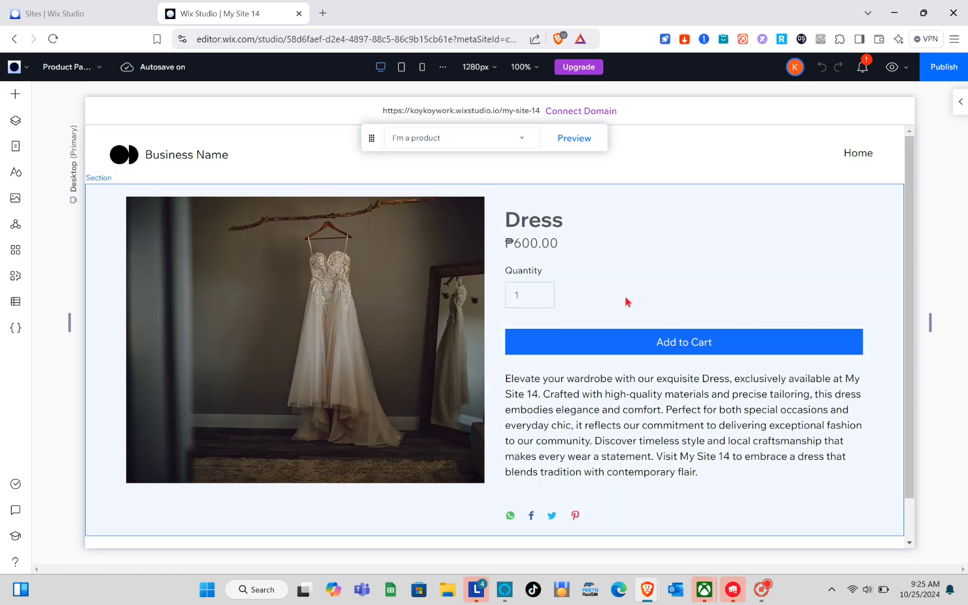
scroll(517, 353, down, 1)
scroll(667, 313, up, 1)
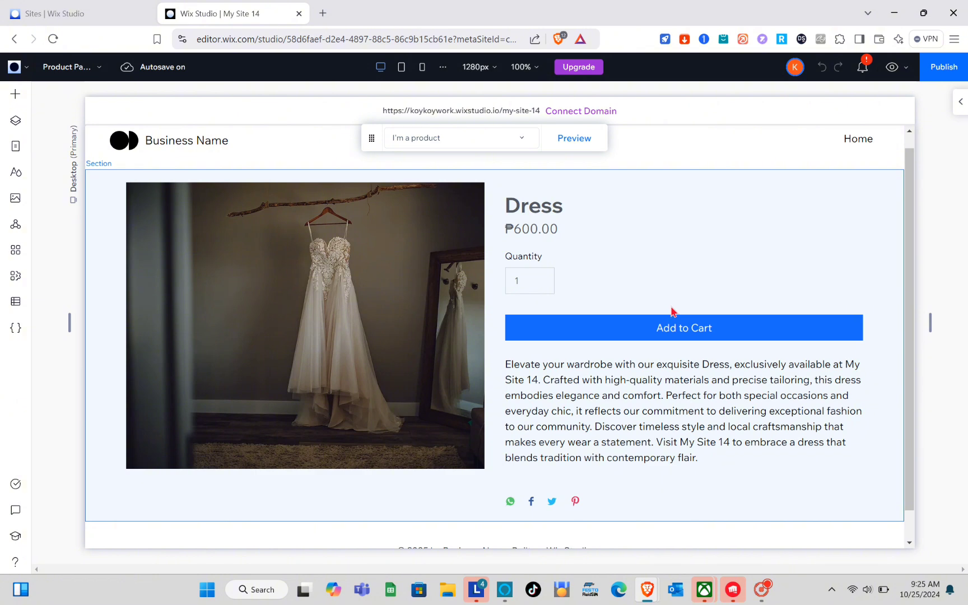
click(673, 312)
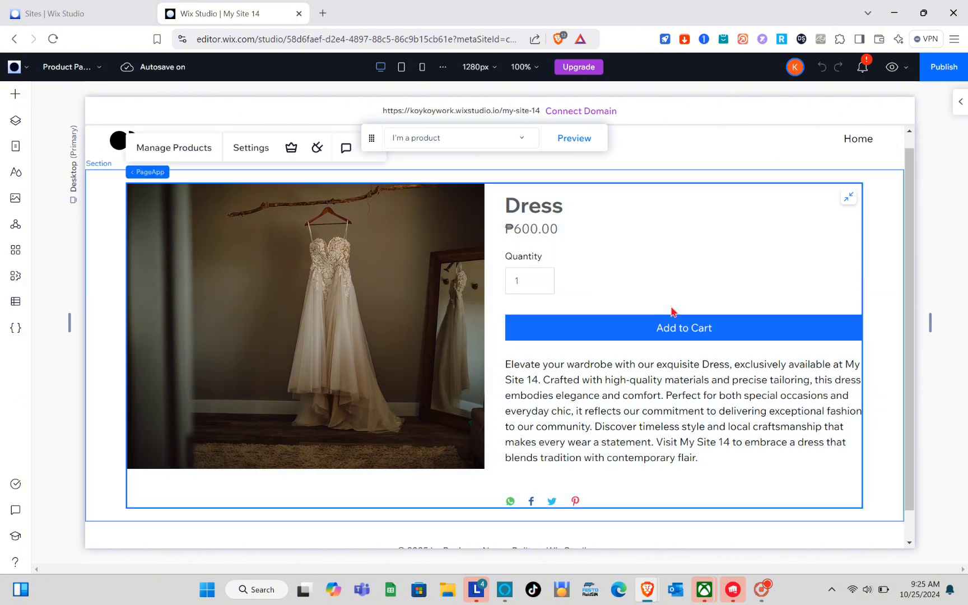
double_click(545, 221)
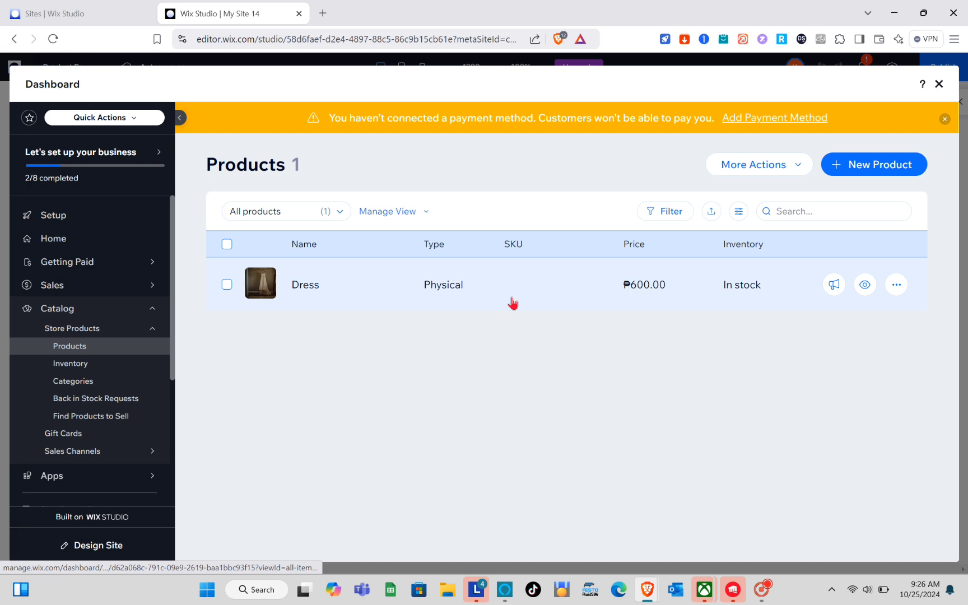
Step: Open the Dress row from the Products table and scroll to its Pricing section
click(513, 303)
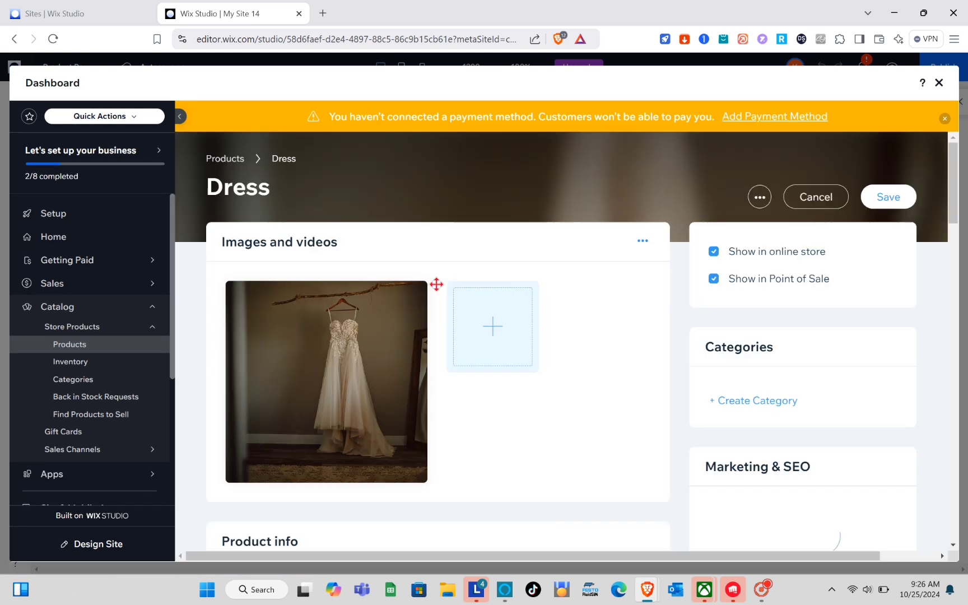
scroll(581, 435, down, 3)
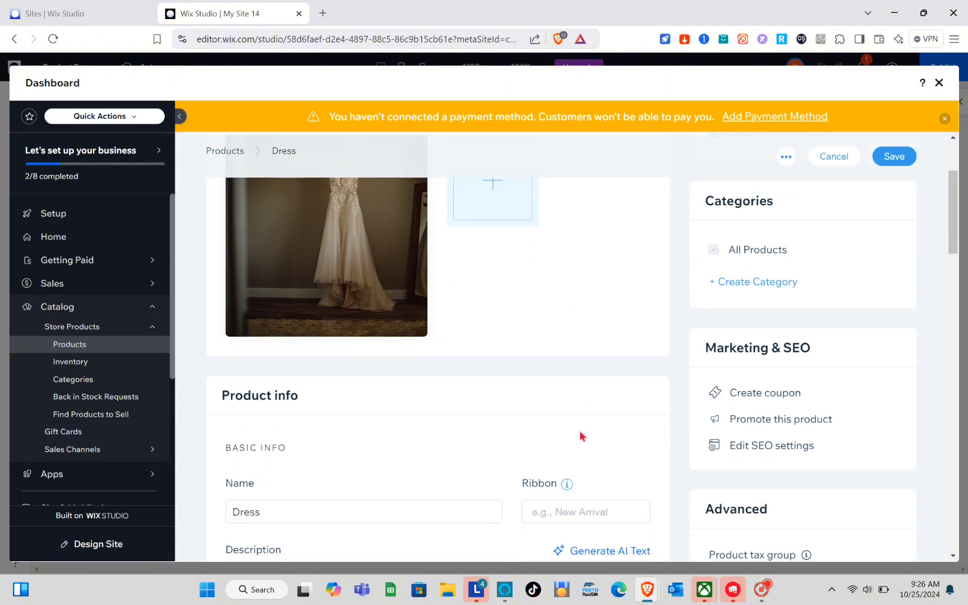
scroll(579, 435, down, 5)
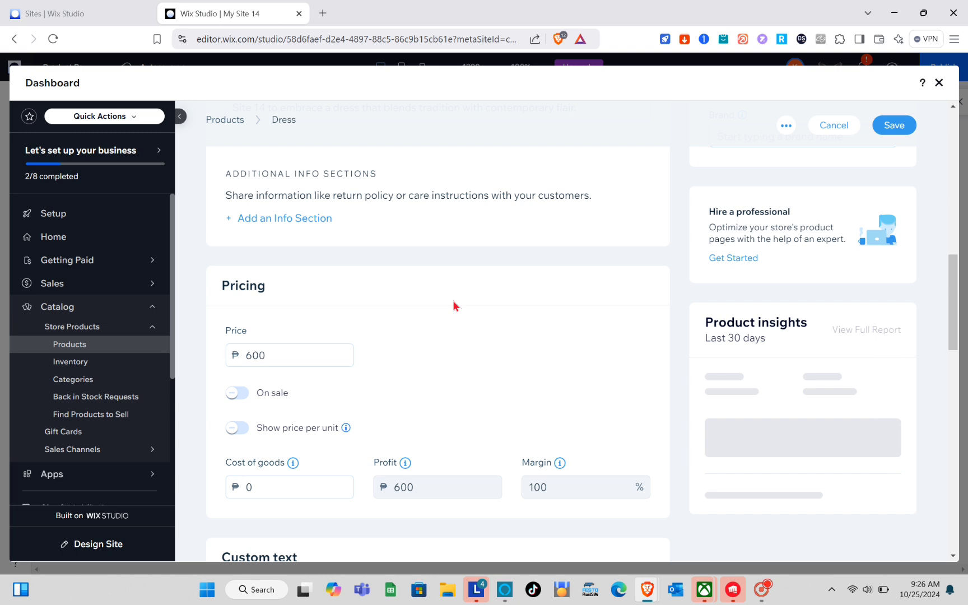
Step: Replace the Dress price of 600 with 400
scroll(443, 302, down, 2)
scroll(453, 300, up, 1)
click(281, 303)
double_click(281, 302)
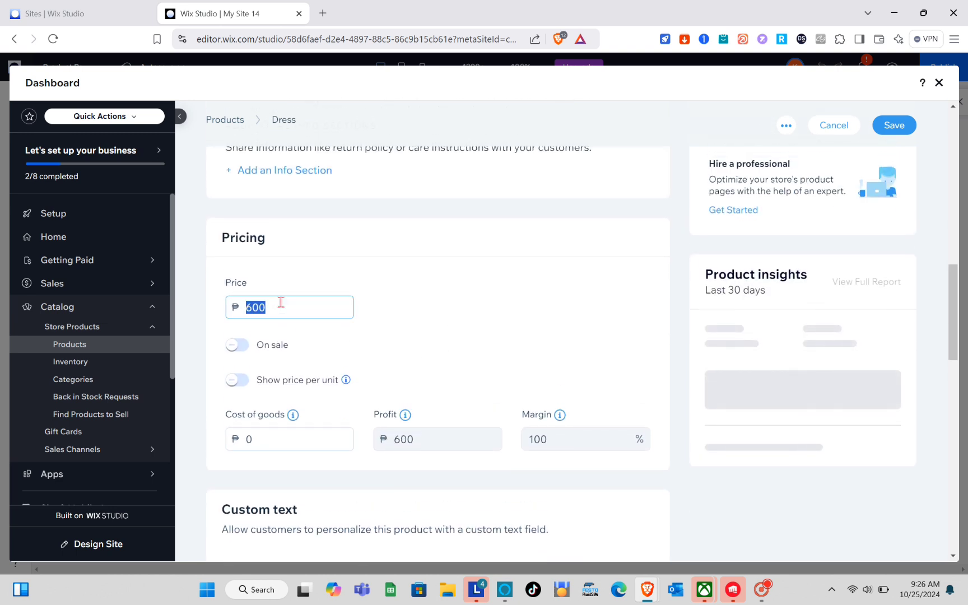
text(400)
scroll(378, 326, up, 1)
Step: Turn on the sale with a 20% discount, giving a ₱320 sale price
click(233, 382)
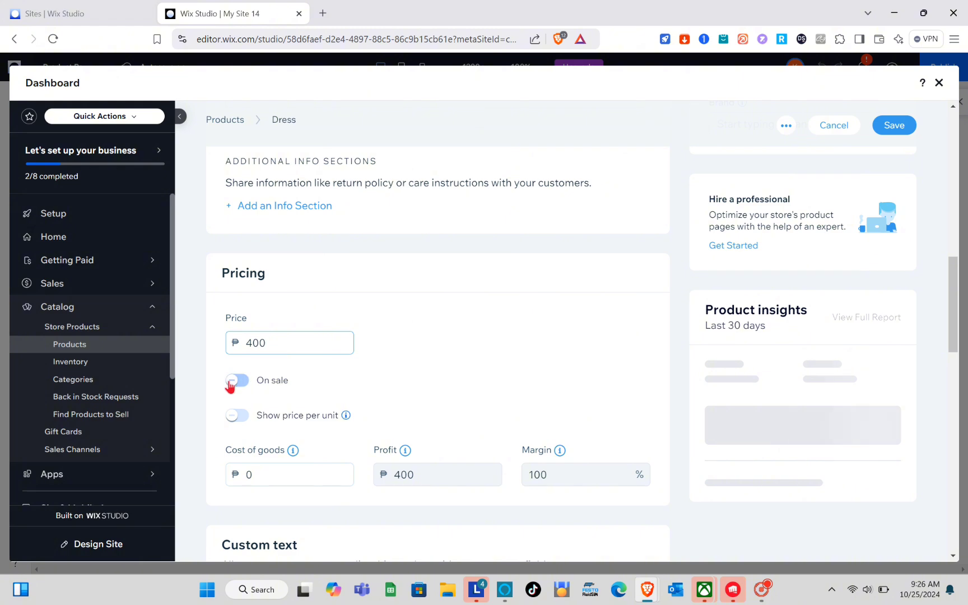
scroll(266, 423, down, 1)
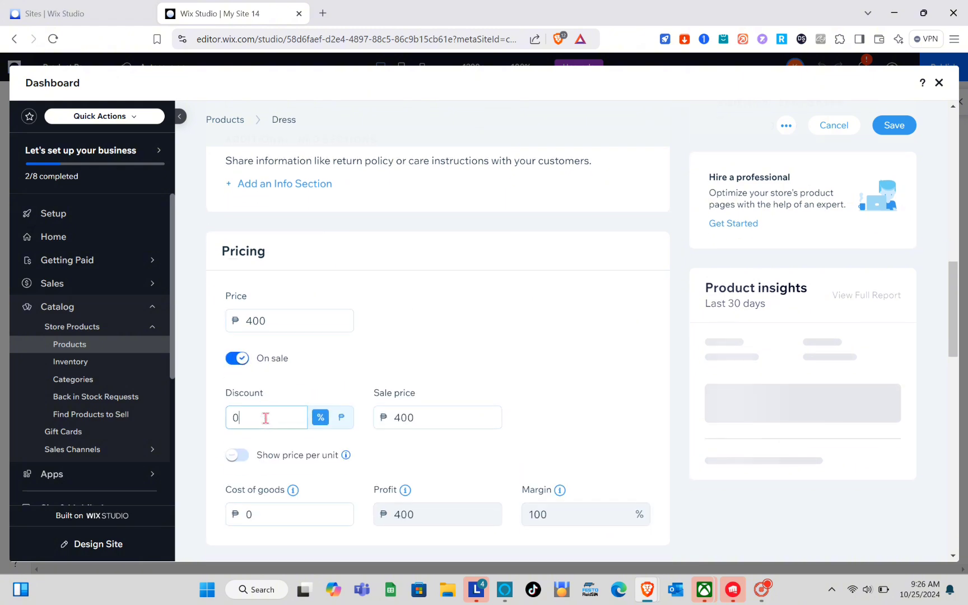
text(20)
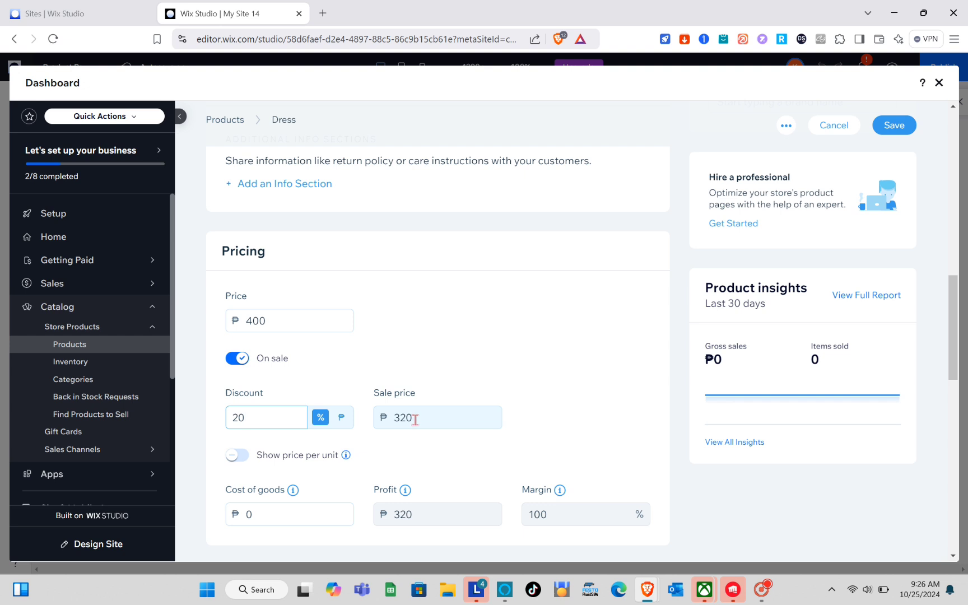
scroll(415, 419, down, 2)
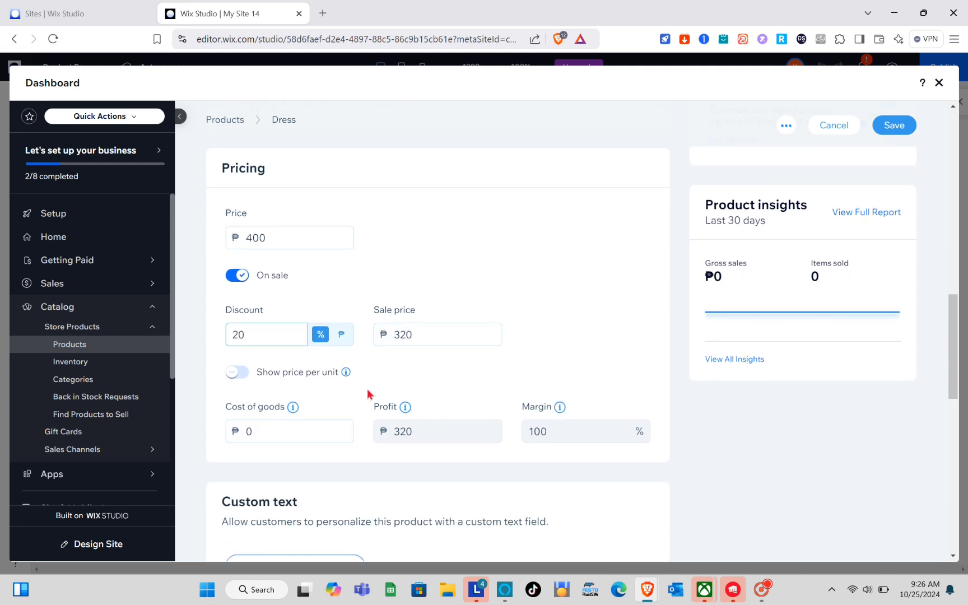
scroll(382, 389, down, 2)
scroll(364, 345, down, 3)
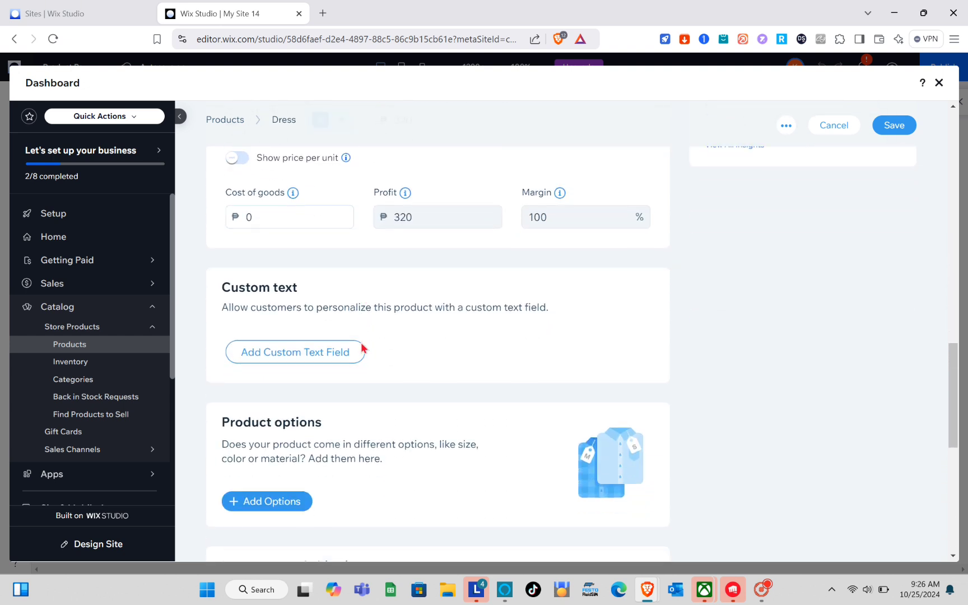
scroll(362, 347, down, 2)
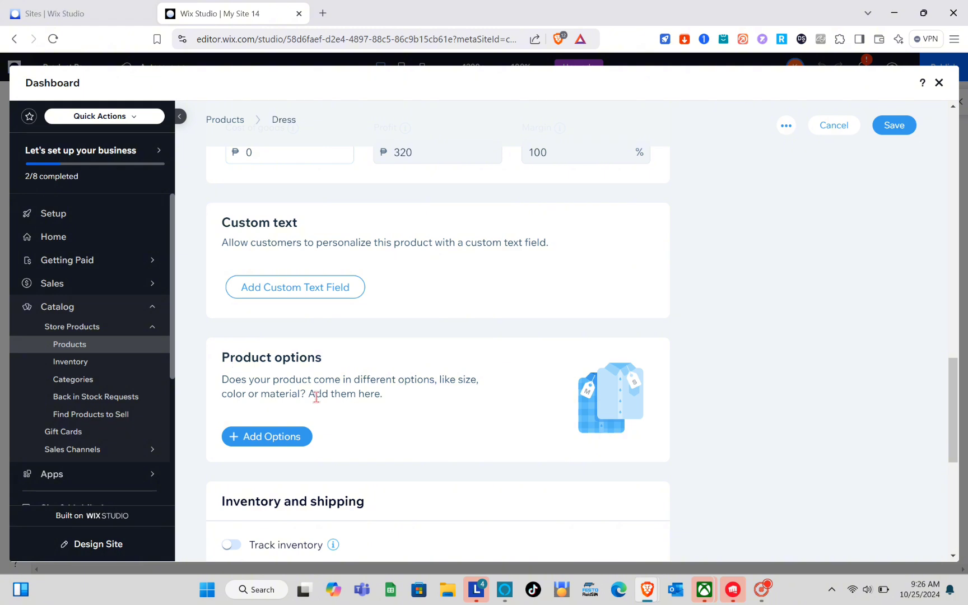
scroll(287, 390, down, 5)
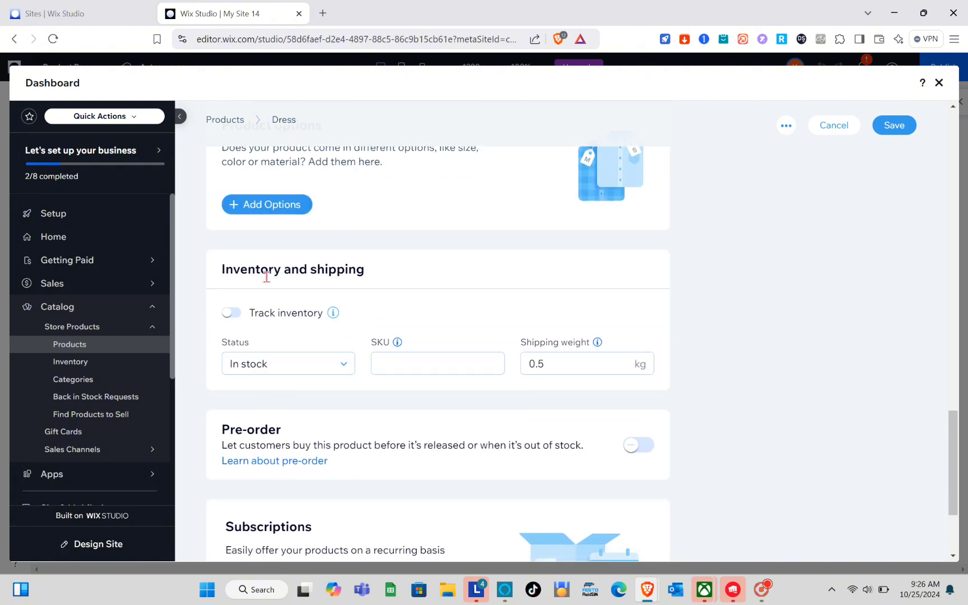
scroll(266, 277, down, 2)
scroll(335, 428, up, 15)
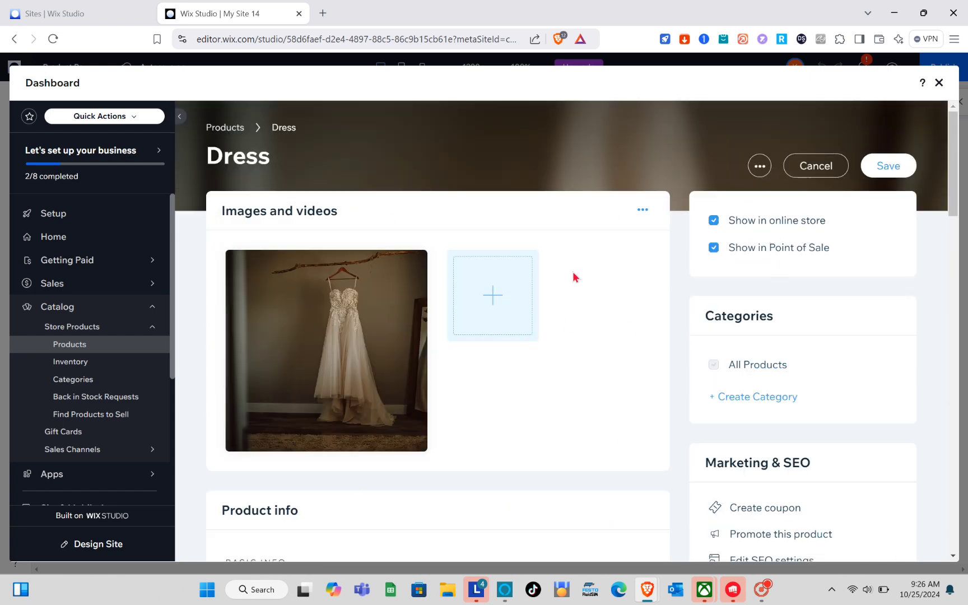
Step: Save the Dress with its ₱320 sale price and close the Dashboard back to the Product Page
click(494, 290)
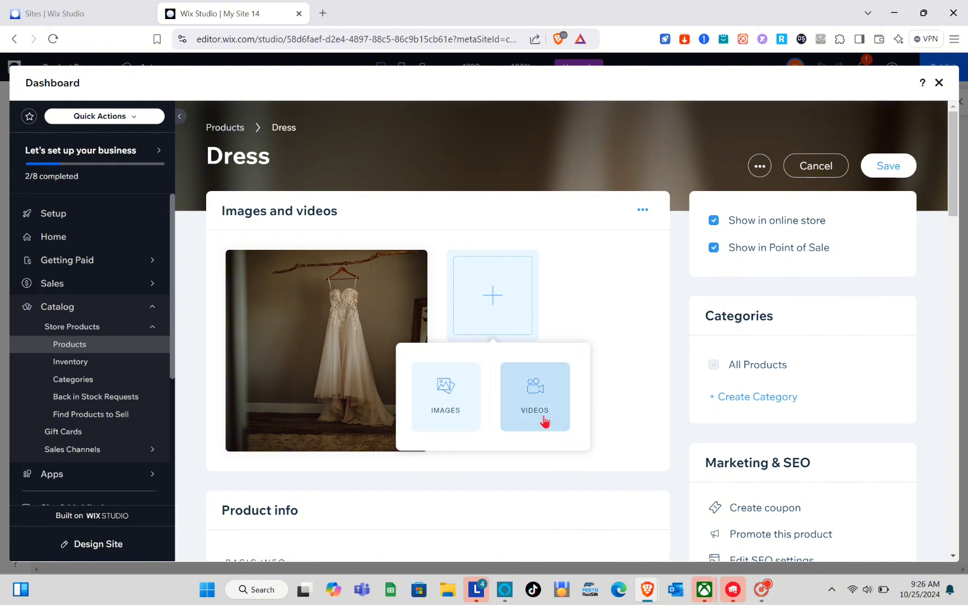
click(588, 334)
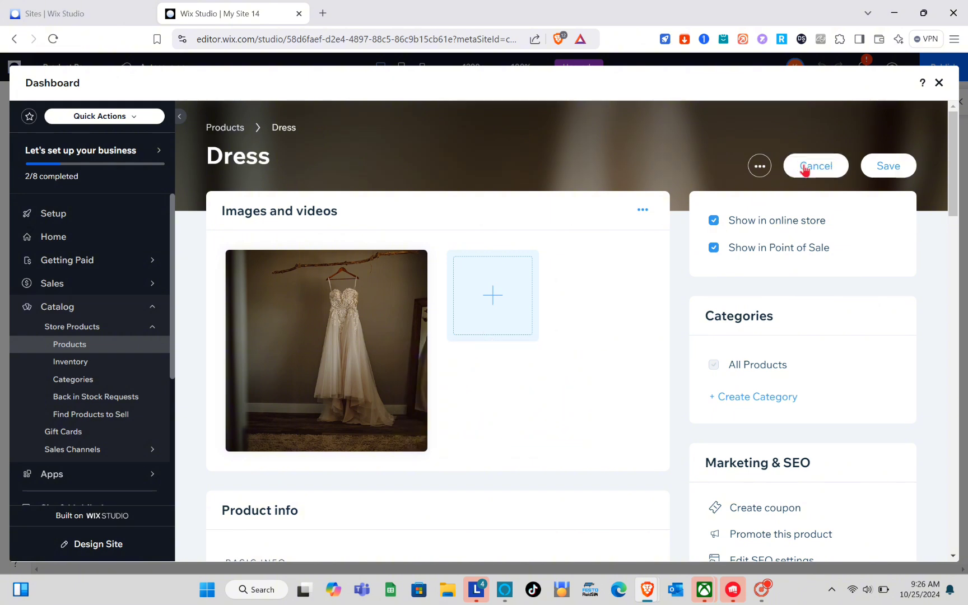
click(902, 165)
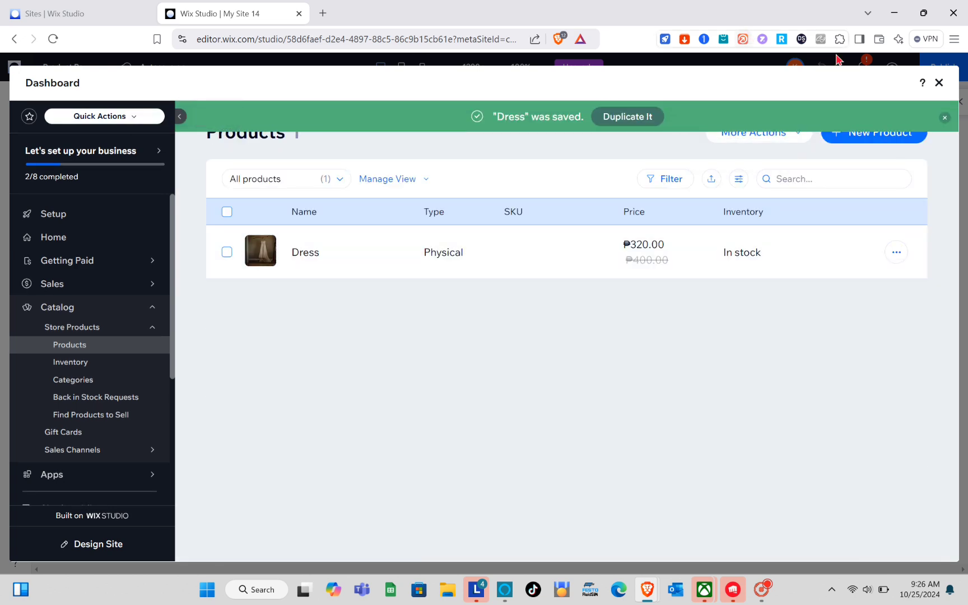
click(939, 84)
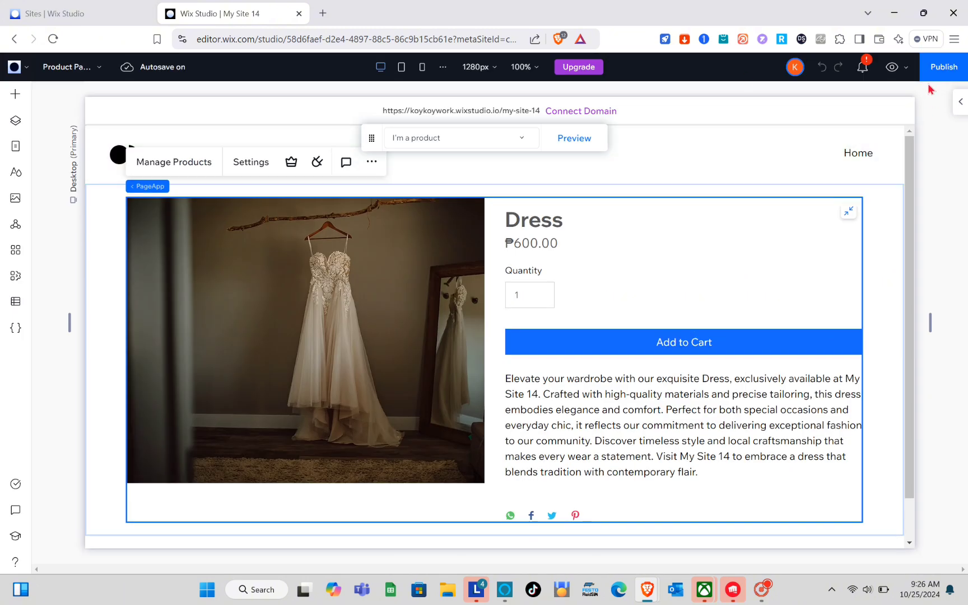
Step: Preview the product page showing ₱400.00 struck through and the ₱320.00 sale price
click(893, 68)
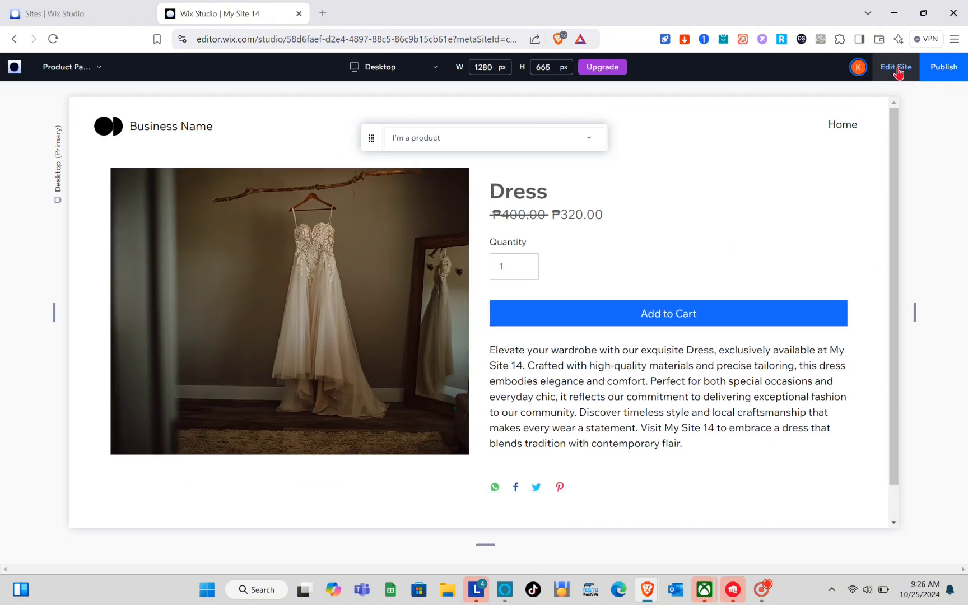
scroll(497, 383, down, 2)
scroll(495, 378, up, 2)
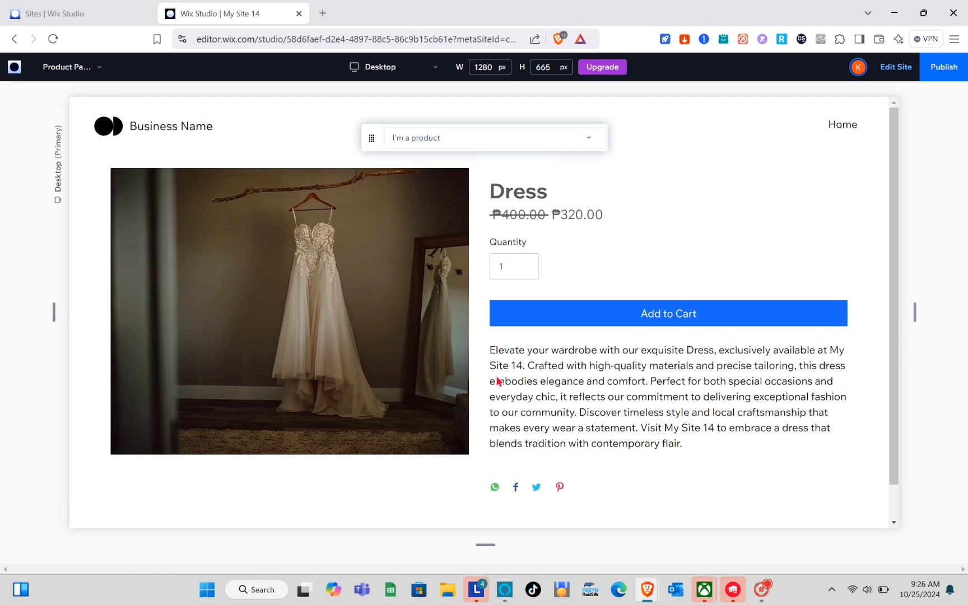